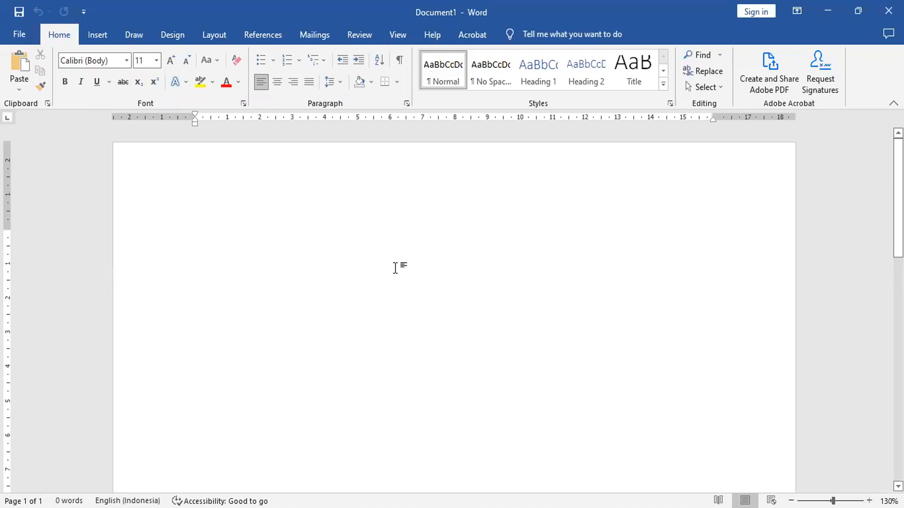
# - Enter the heading "DATA PRIBADI :" on the first line and start a new line below it
pyautogui.write('K')
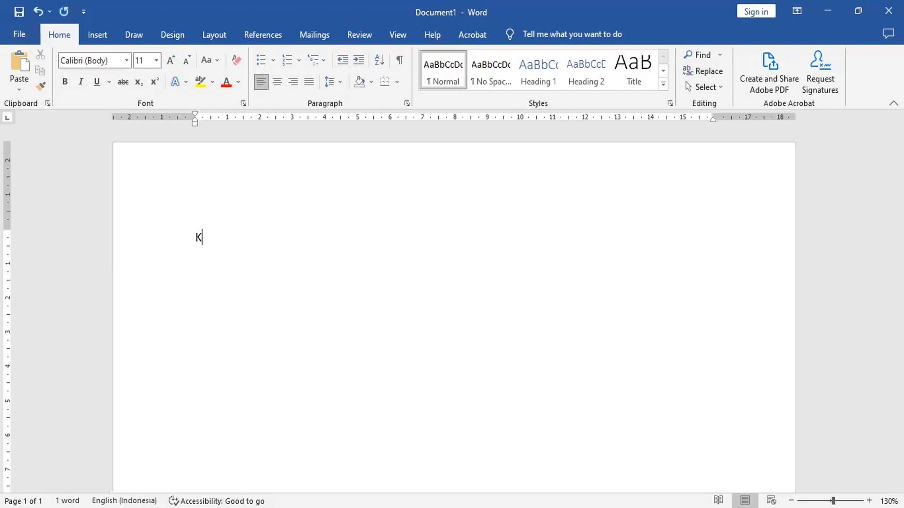
pyautogui.press('BackSpace')
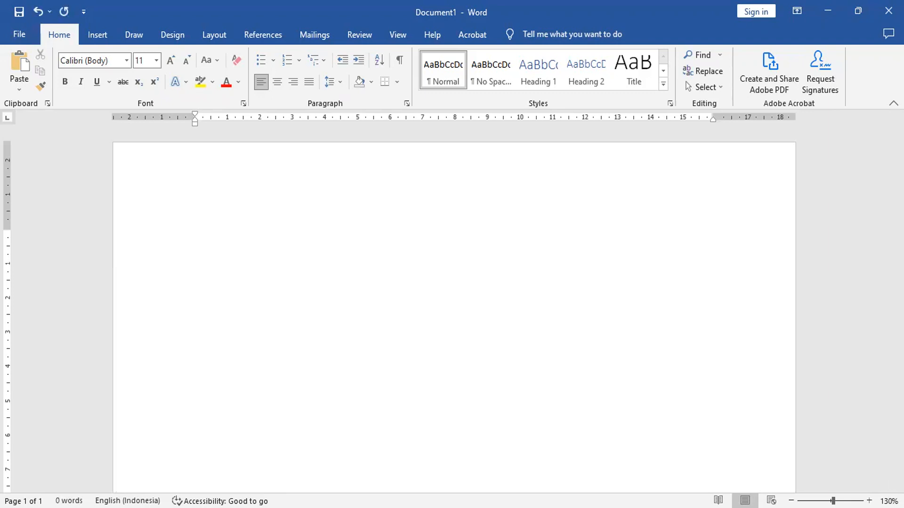
pyautogui.write('DATA')
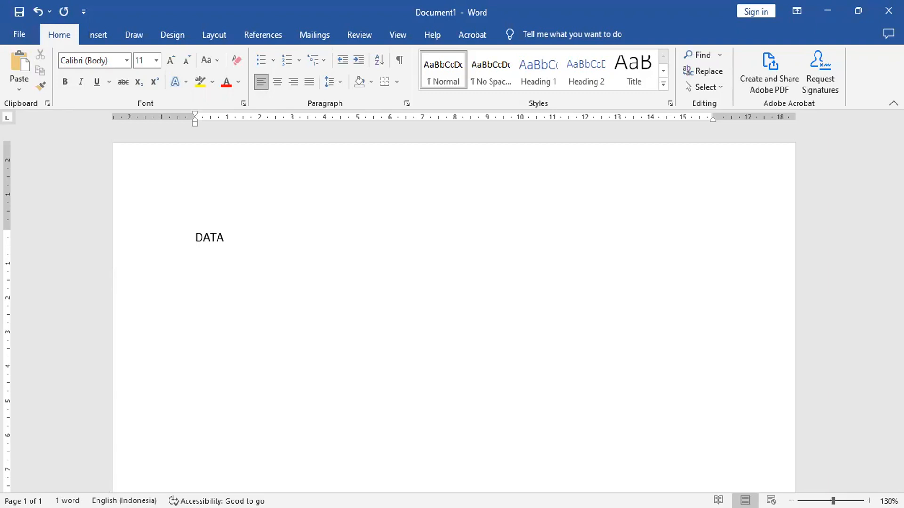
pyautogui.write('PRIB')
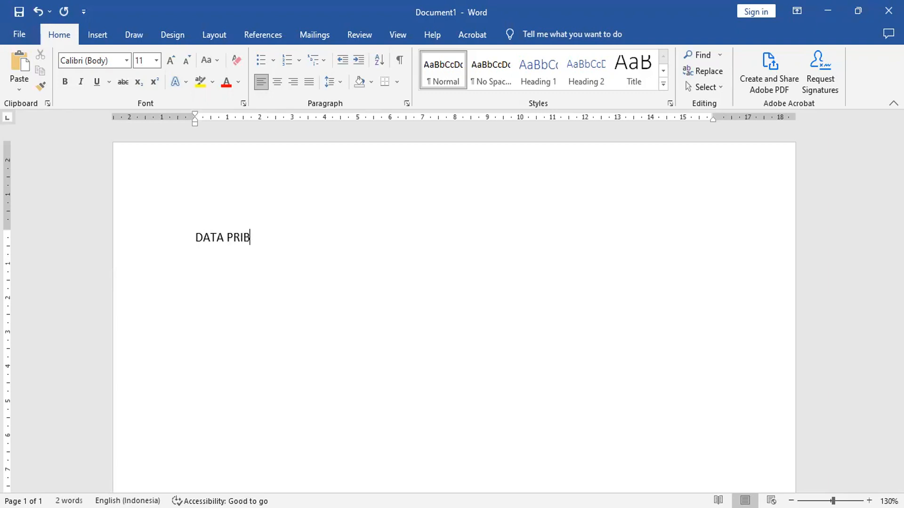
pyautogui.write('ADI :')
pyautogui.press('Return')
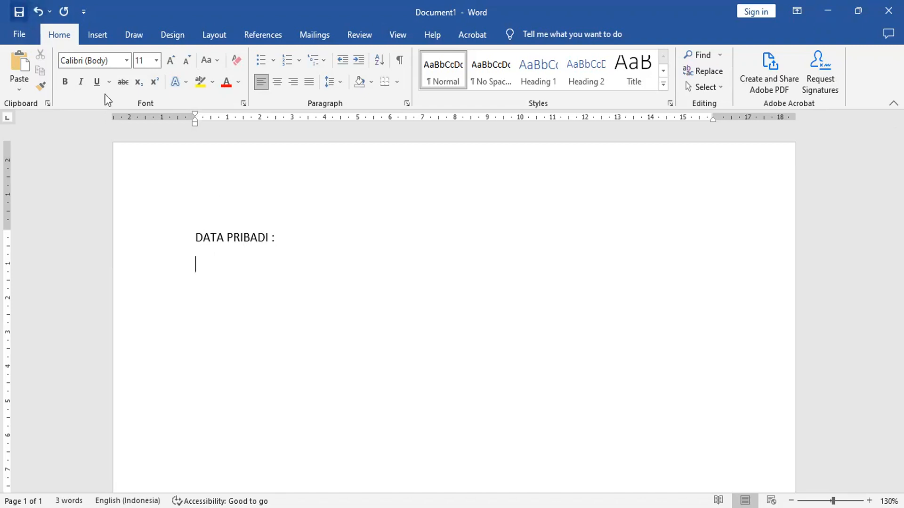
# - Insert a table with 3 columns and 10 rows below the heading
pyautogui.click(94, 36)
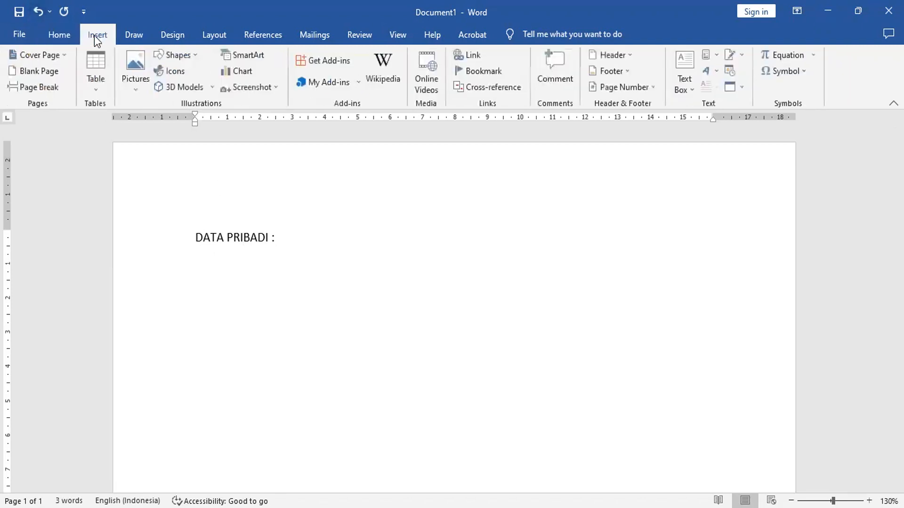
pyautogui.click(88, 72)
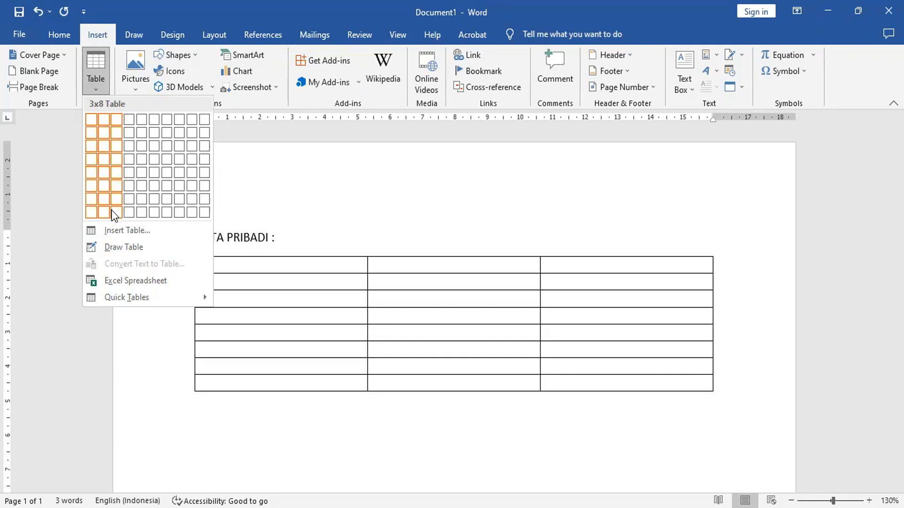
pyautogui.click(187, 252)
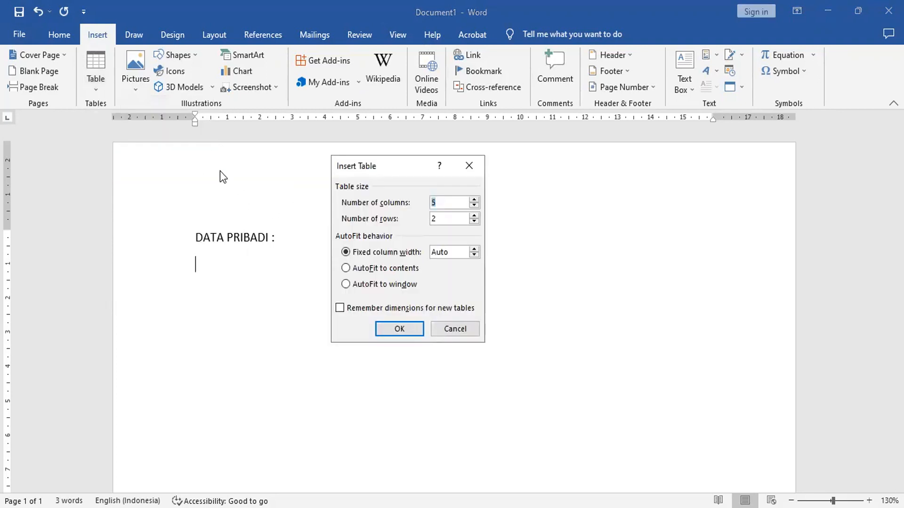
pyautogui.write('3')
pyautogui.press('Tab')
pyautogui.write('2')
pyautogui.press('BackSpace')
pyautogui.write('10')
pyautogui.press('Return')
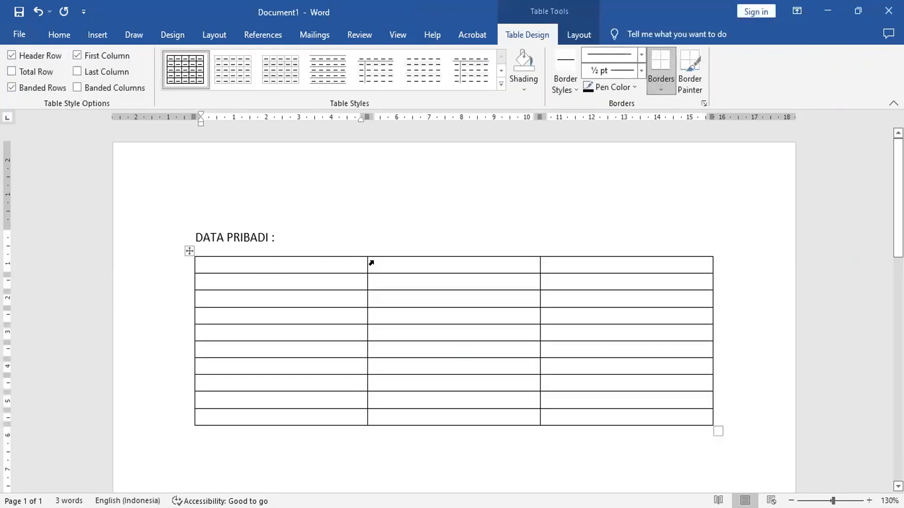
# - Enter the labels NAMA LENGKAP and TEMPAT, TANGGAL LAHIR in the first two rows of the table's first column
pyautogui.write('NAMA LENGKAP')
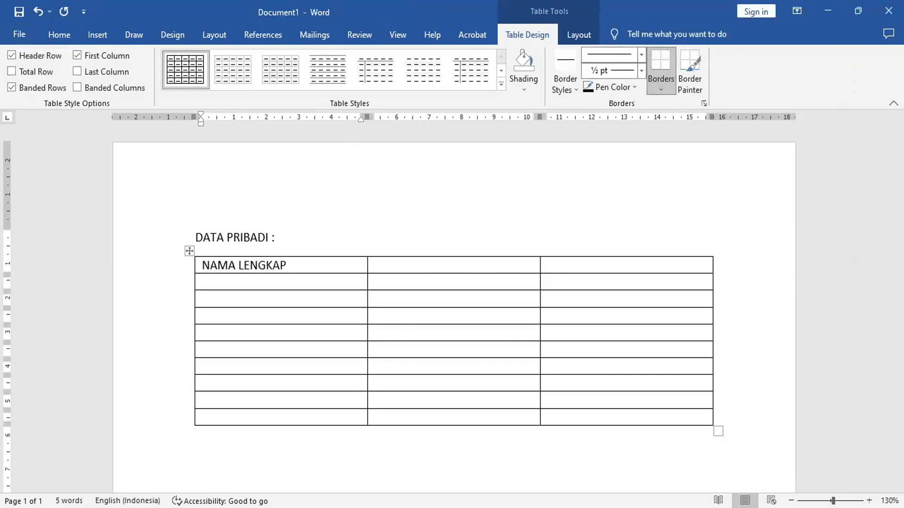
pyautogui.click(281, 285)
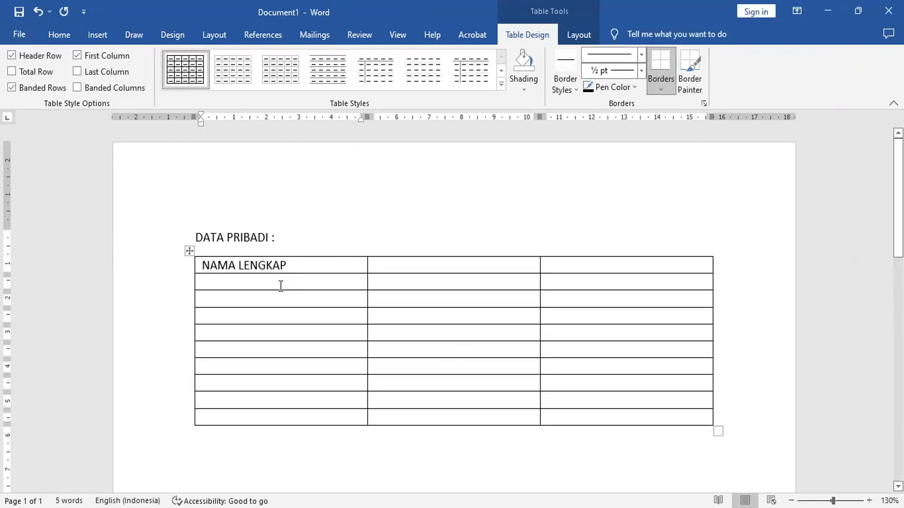
pyautogui.write('TEMPAT, TANGGAL LAHIR')
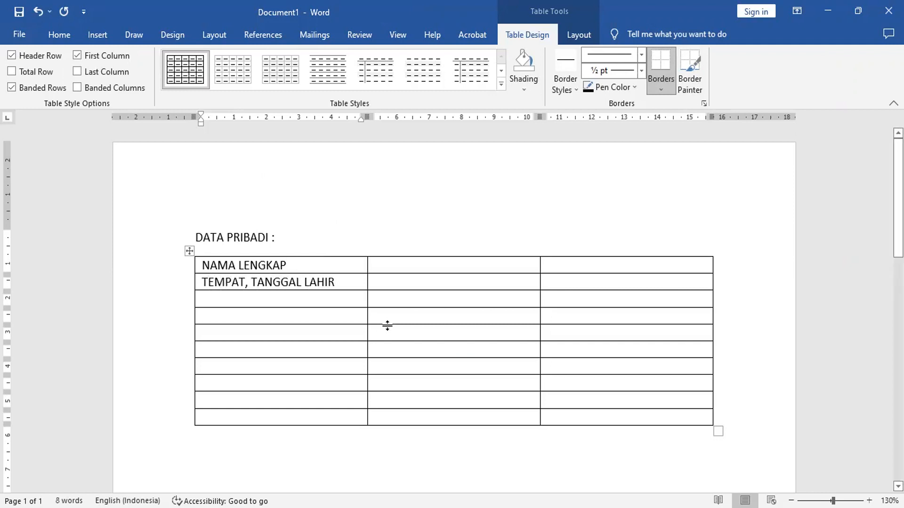
# - Enter the labels ALAMAT SESUAI KTP and PENDIDIKAN TERAKHIR in the third and fourth rows of the first column
pyautogui.press('Down')
pyautogui.write('A')
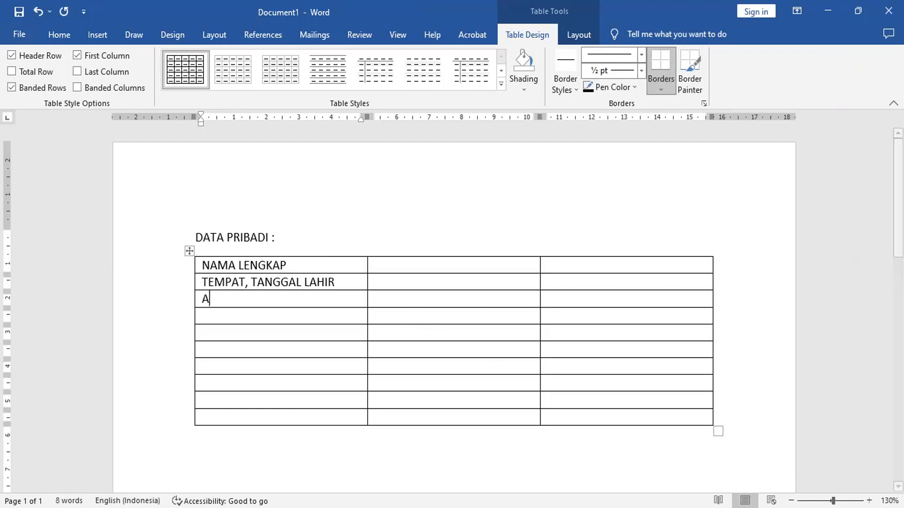
pyautogui.write('LAMAT SE')
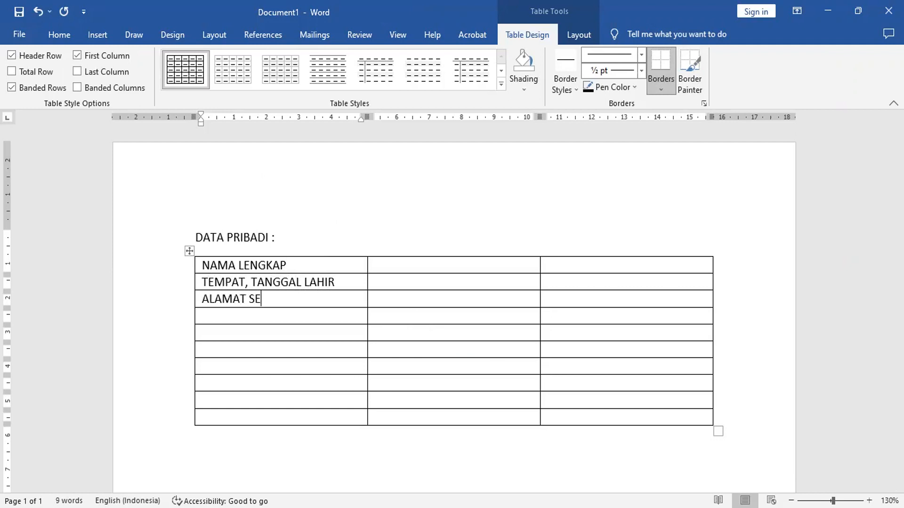
pyautogui.write('SUAI KTP')
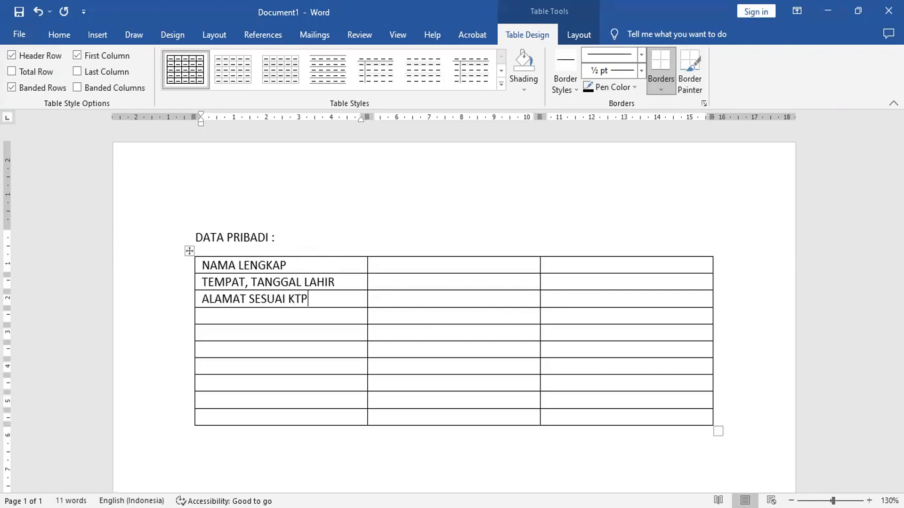
pyautogui.press('Down')
pyautogui.write('PENDIDIKAN TERAHI')
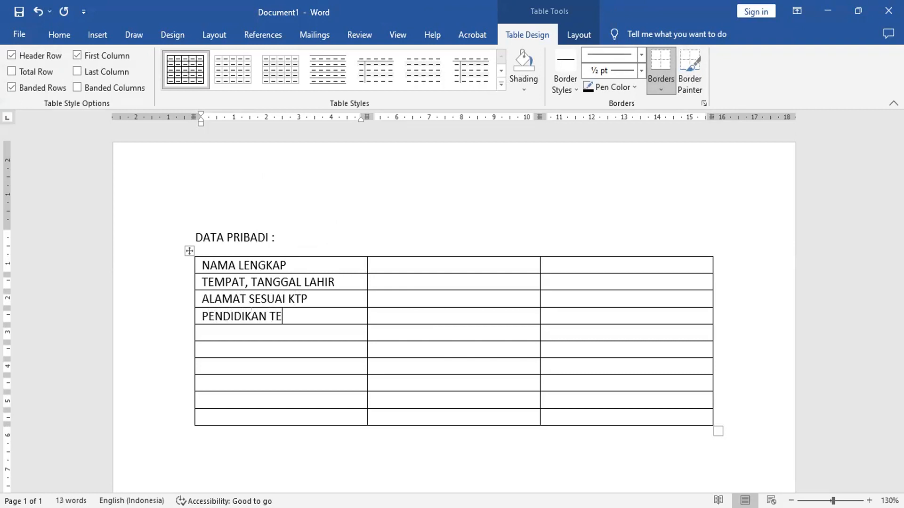
pyautogui.press('BackSpace')
pyautogui.press('BackSpace')
pyautogui.press('BackSpace')
pyautogui.write('AKHIR')
# - Enter the labels PENGALAMAN KERJA and STATUS PERKAWINAN in the fifth and sixth rows of the first column
pyautogui.click(202, 333)
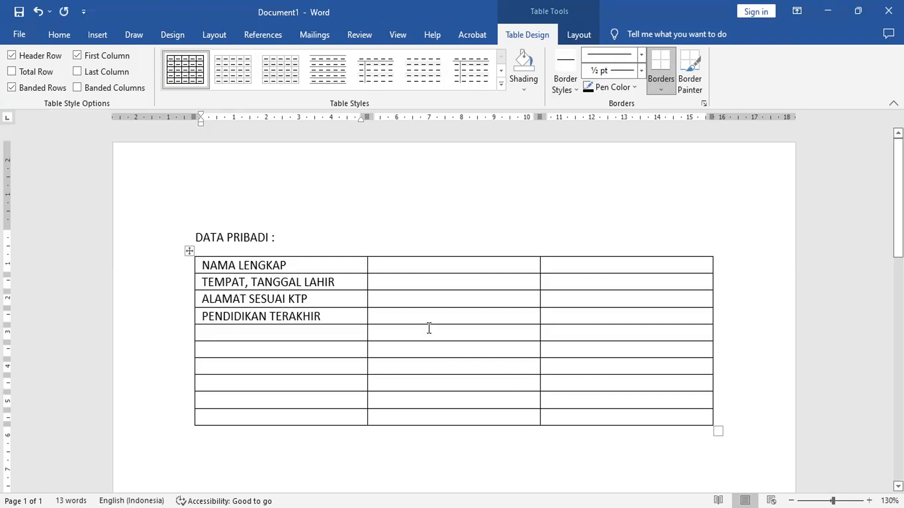
pyautogui.write('PENGA')
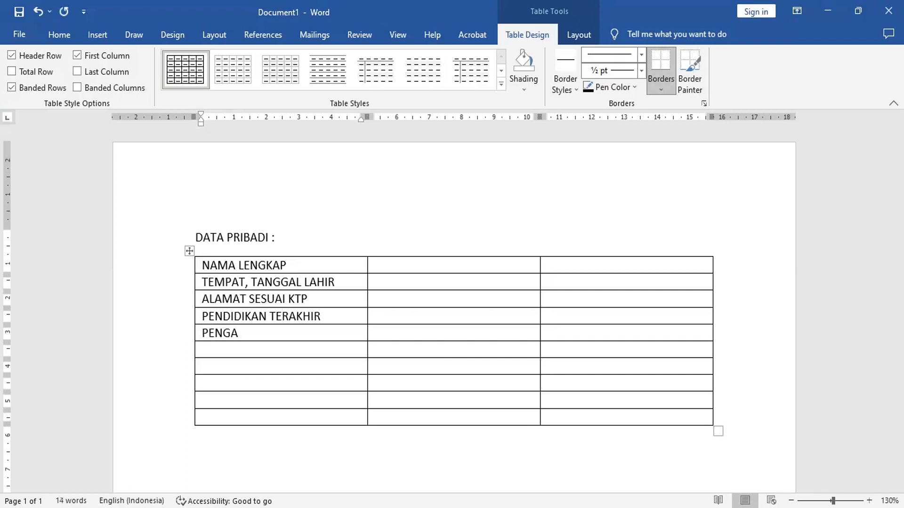
pyautogui.write('LAMAN KERJA')
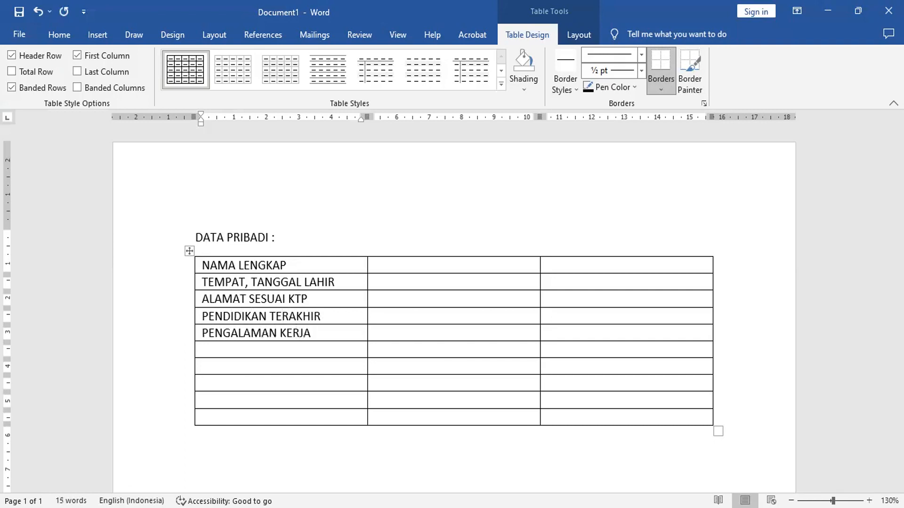
pyautogui.press('Down')
pyautogui.write('STATUS PERKAWINAN')
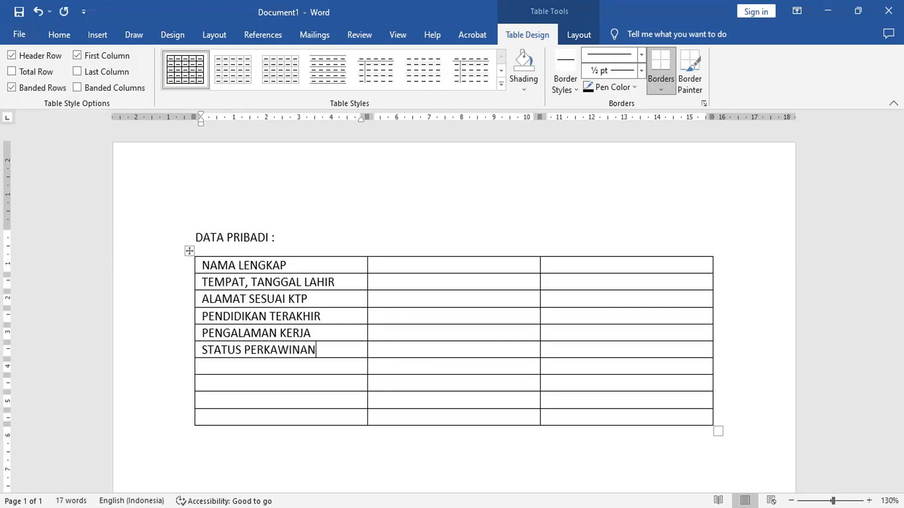
# - Move the STATUS PERKAWINAN label down one row and enter JENIS KELAMIN in the emptied sixth-row cell
pyautogui.click(198, 351)
pyautogui.hotkey('ctrl', 'c')
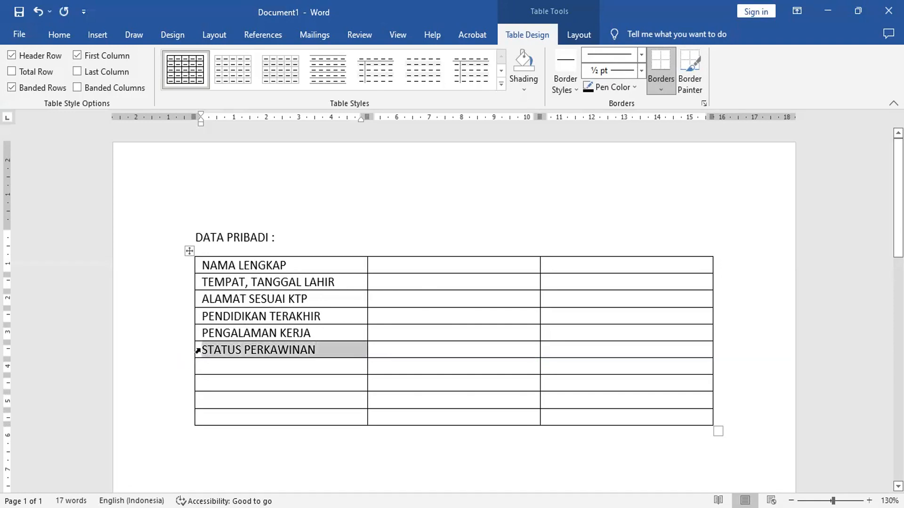
pyautogui.click(52, 36)
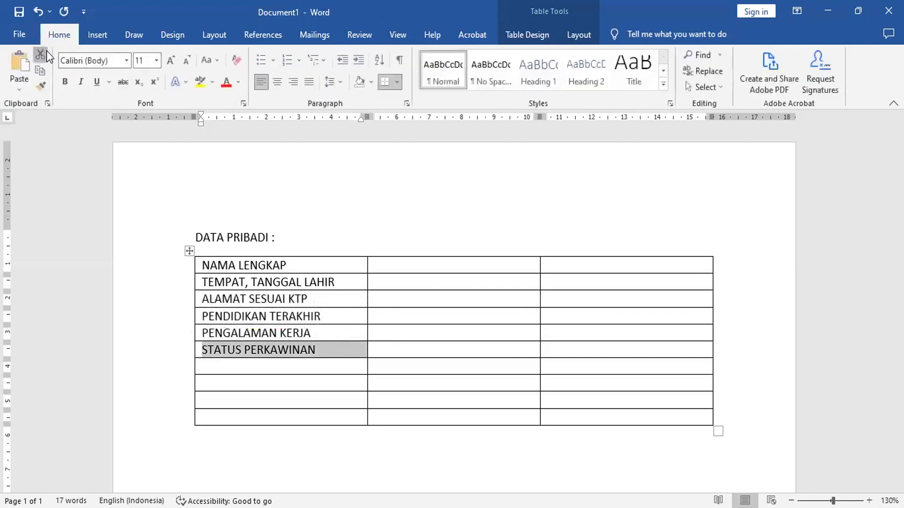
pyautogui.click(46, 51)
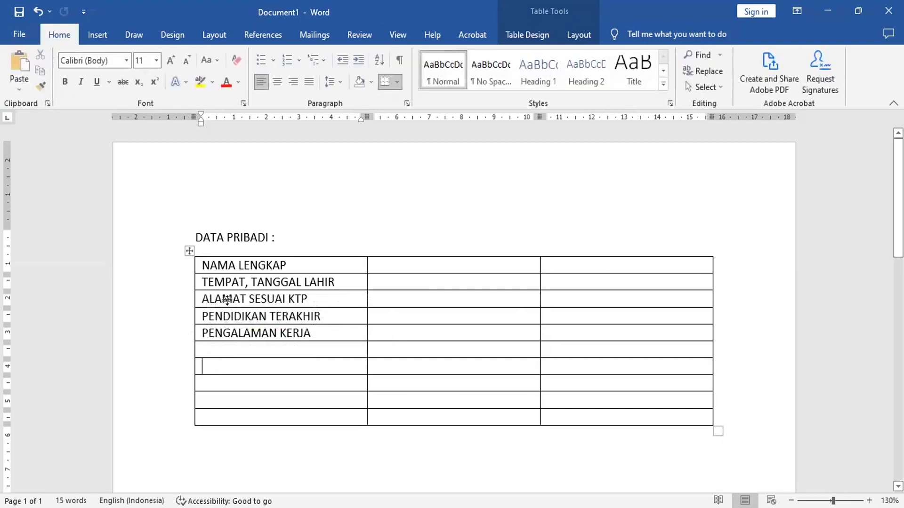
pyautogui.click(21, 66)
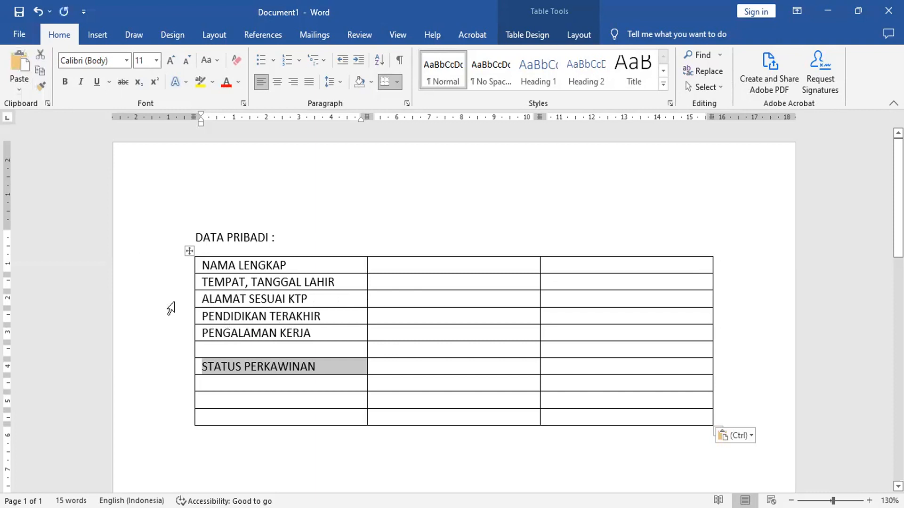
pyautogui.click(220, 347)
pyautogui.write('J')
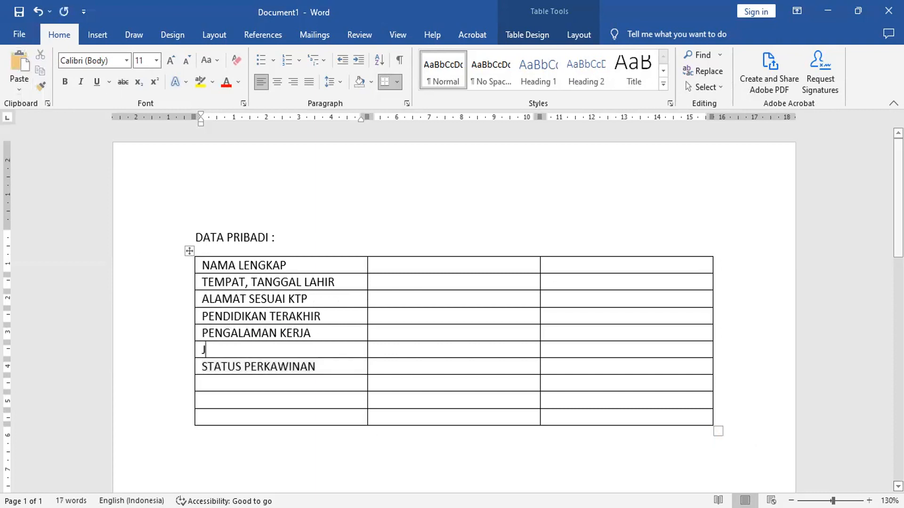
pyautogui.write('ENIS KELAMIN')
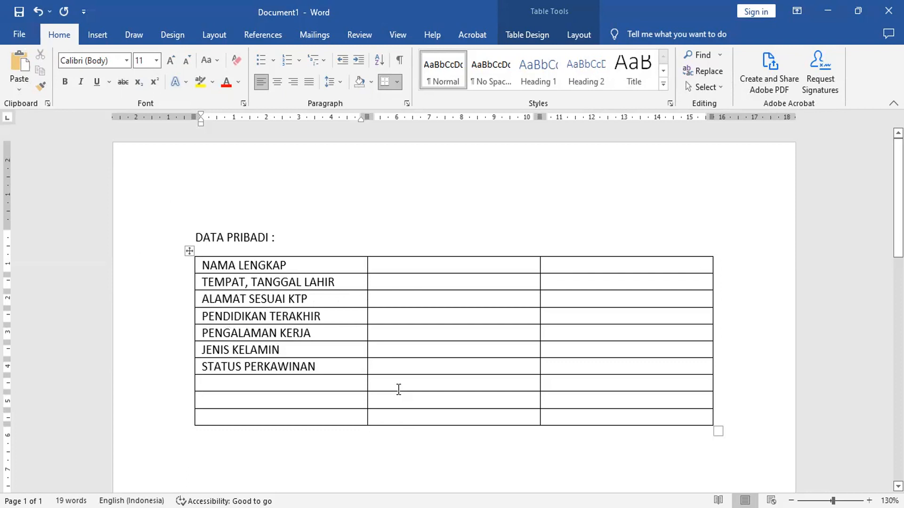
# - Enter the labels HOBY and OLAH RAGA FAVORIT in the eighth and ninth rows of the first column
pyautogui.write('HOBY')
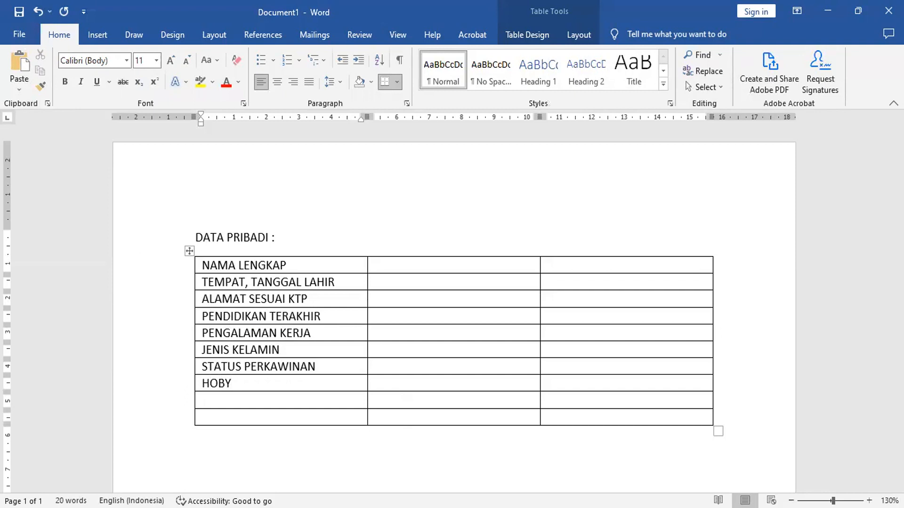
pyautogui.write('OLAH RAGA ')
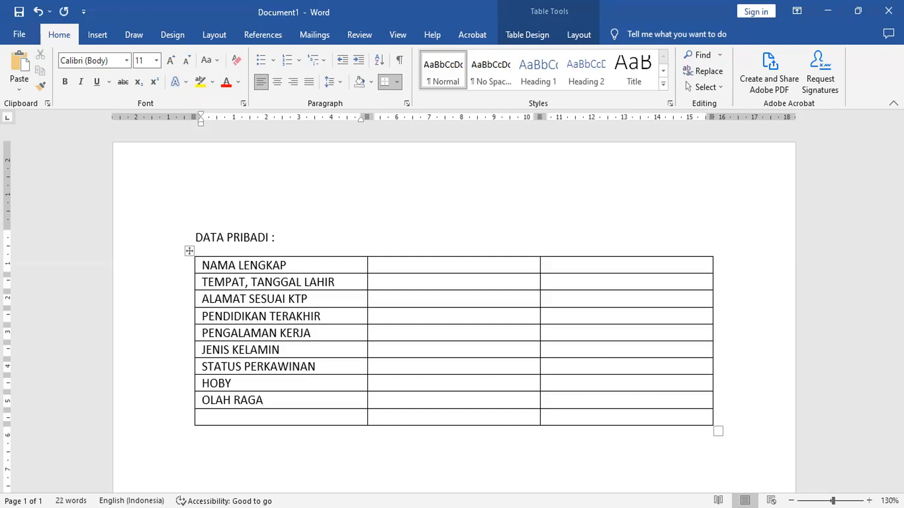
pyautogui.write('FAVORIT')
# - Enter the label FALSAFAH HIDUP in the last row of the first column
pyautogui.press('Down')
pyautogui.write('FAL')
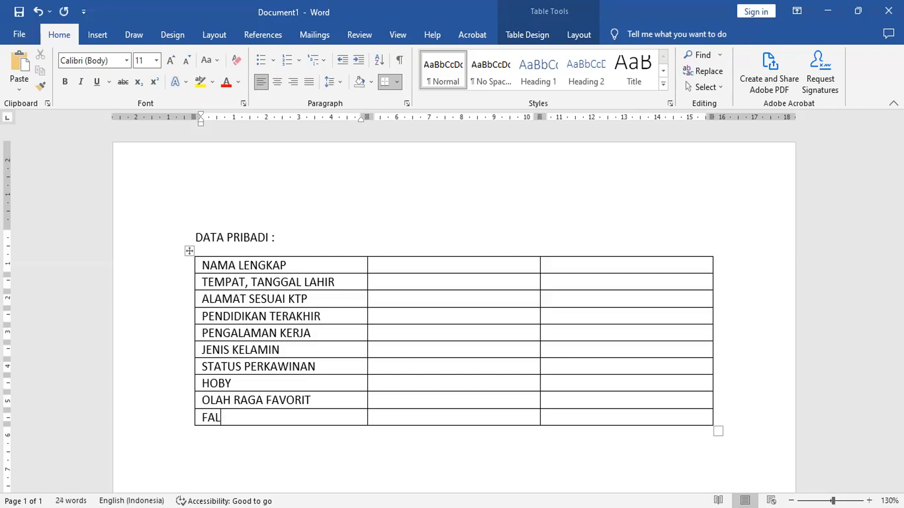
pyautogui.write('SAFAH HIDUP')
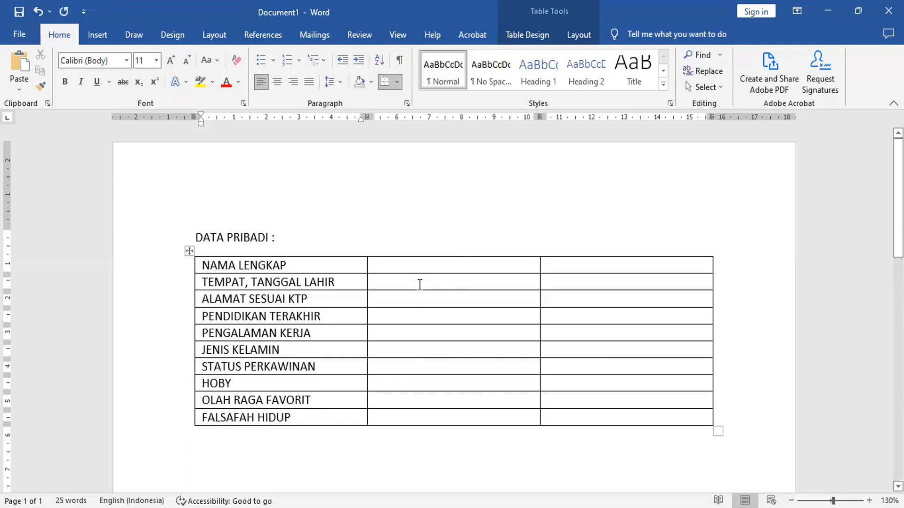
# - Enter a colon in every cell of the table's second column, from NAMA LENGKAP down to FALSAFAH HIDUP
pyautogui.click(405, 266)
pyautogui.press('Down')
pyautogui.press('Down')
pyautogui.press('Down')
pyautogui.press('Down')
pyautogui.press('Down')
pyautogui.press('Down')
pyautogui.press('Down')
pyautogui.press('Down')
pyautogui.press('Down')
pyautogui.press('Up')
pyautogui.press('Up')
pyautogui.click(399, 270)
pyautogui.write(':')
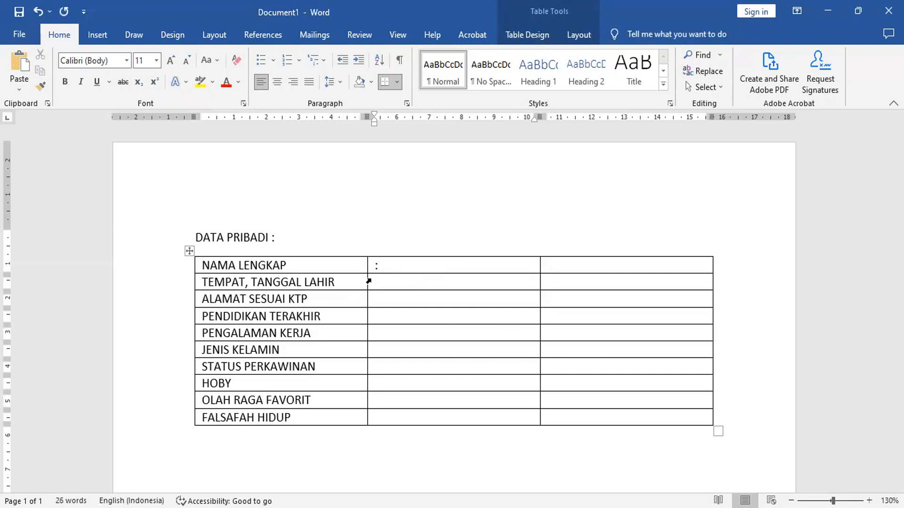
pyautogui.write(':')
pyautogui.press('Down')
pyautogui.write(':')
pyautogui.press('Down')
pyautogui.write('::')
pyautogui.press('Down')
pyautogui.write(':')
pyautogui.press('Down')
pyautogui.write(':')
pyautogui.press('Down')
pyautogui.write(':')
pyautogui.press('Down')
pyautogui.write(':')
pyautogui.press('Down')
pyautogui.write(':')
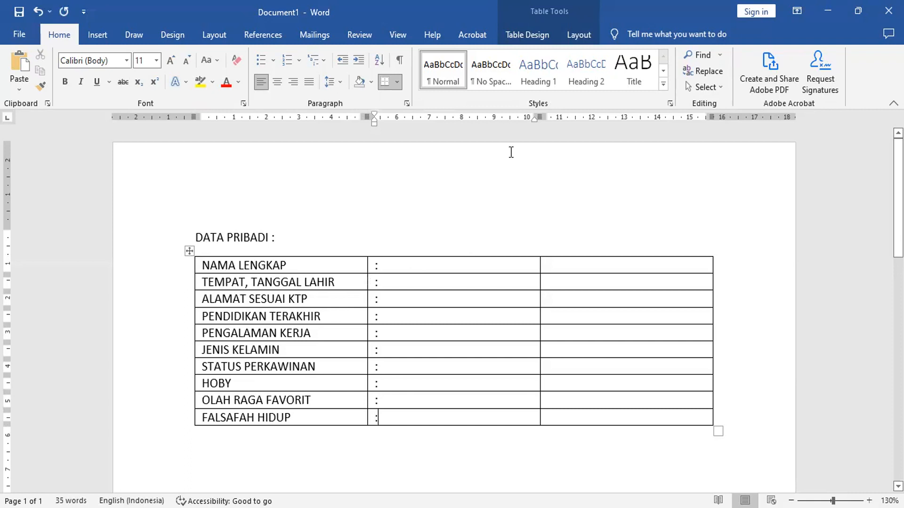
# - Narrow the table's second column until it is just wide enough for the colons
pyautogui.moveTo(541, 114); pyautogui.dragTo(535, 118)
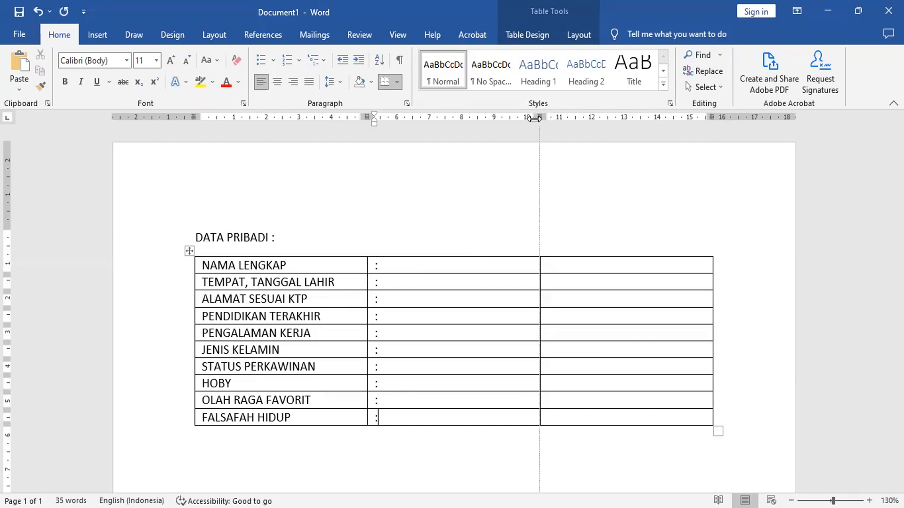
pyautogui.moveTo(535, 118); pyautogui.dragTo(385, 118)
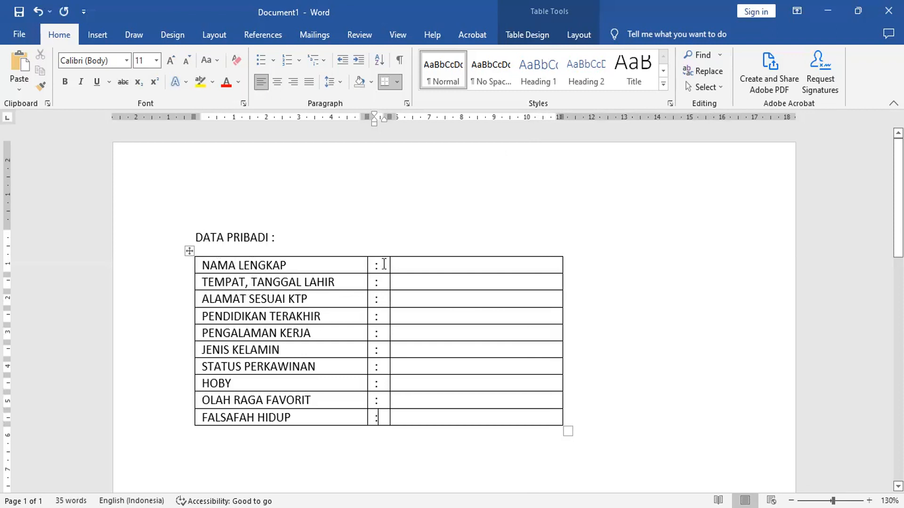
# - Copy the entire table under DATA PRIBADI, switch to Excel and paste it at cell A1 of a new sheet
pyautogui.click(188, 252)
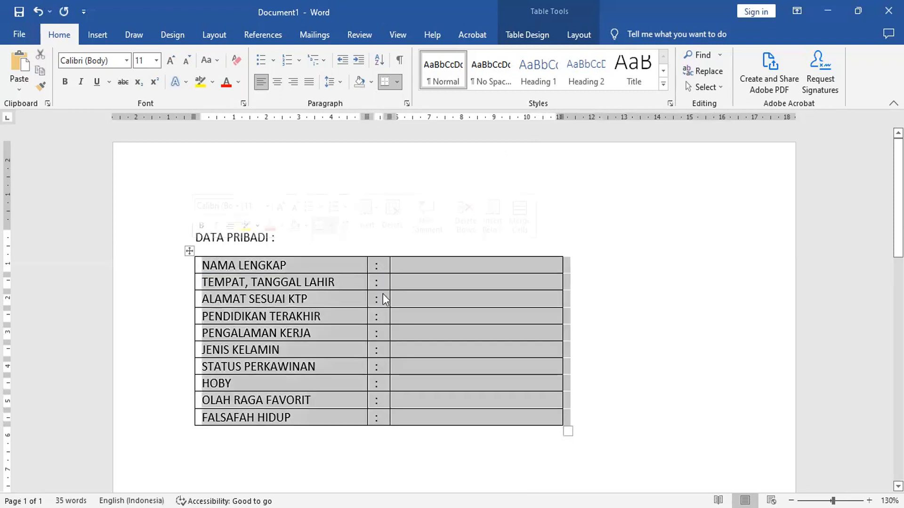
pyautogui.click(40, 71)
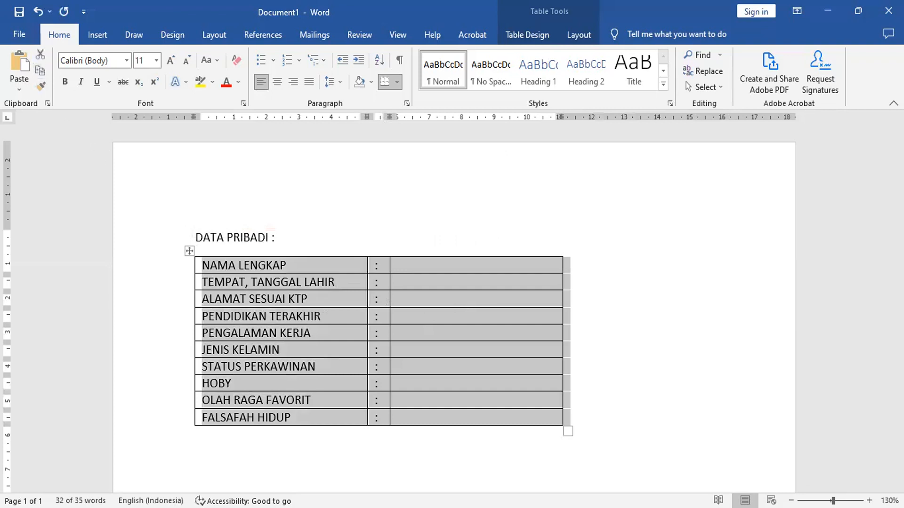
pyautogui.hotkey('alt', 'Tab')
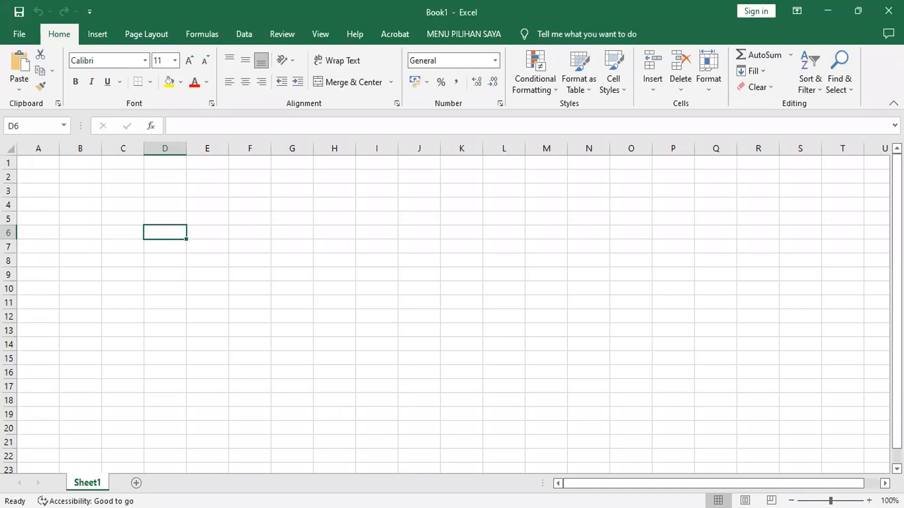
pyautogui.click(136, 483)
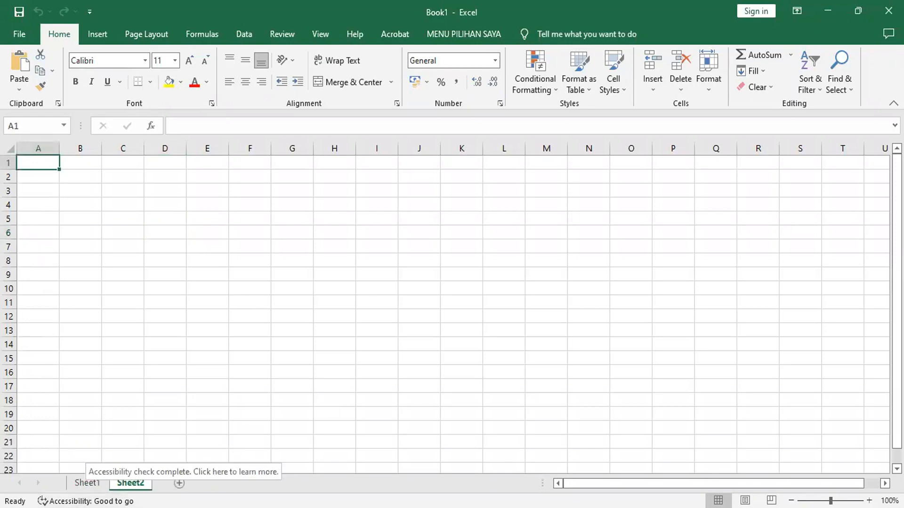
pyautogui.keyDown('ctrl'); pyautogui.scroll(2, 308, 232); pyautogui.keyUp('ctrl')
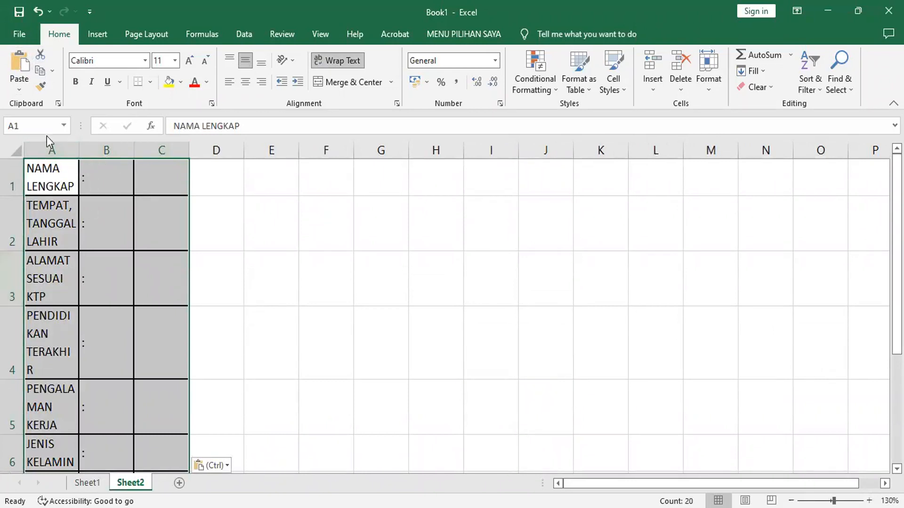
# - Delete columns B and C, which hold the colons and the blank values, from the pasted table
pyautogui.click(53, 150)
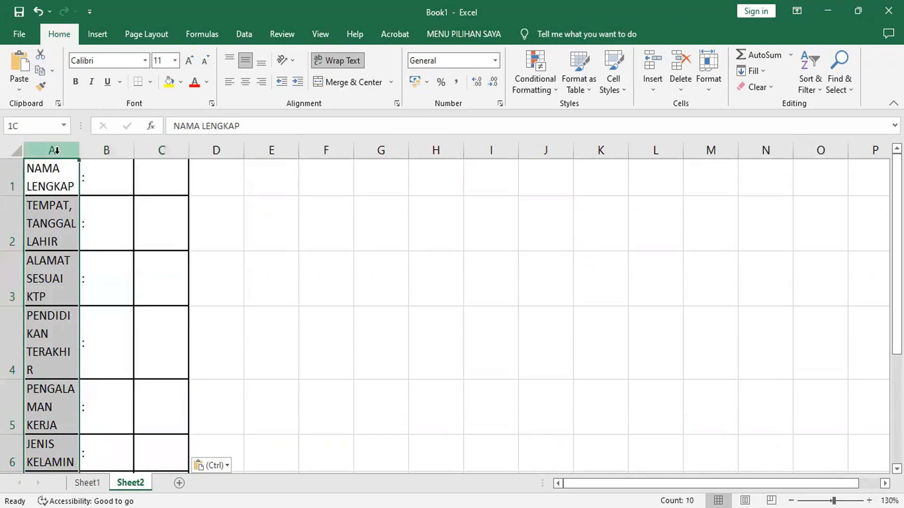
pyautogui.moveTo(106, 150); pyautogui.dragTo(159, 151)
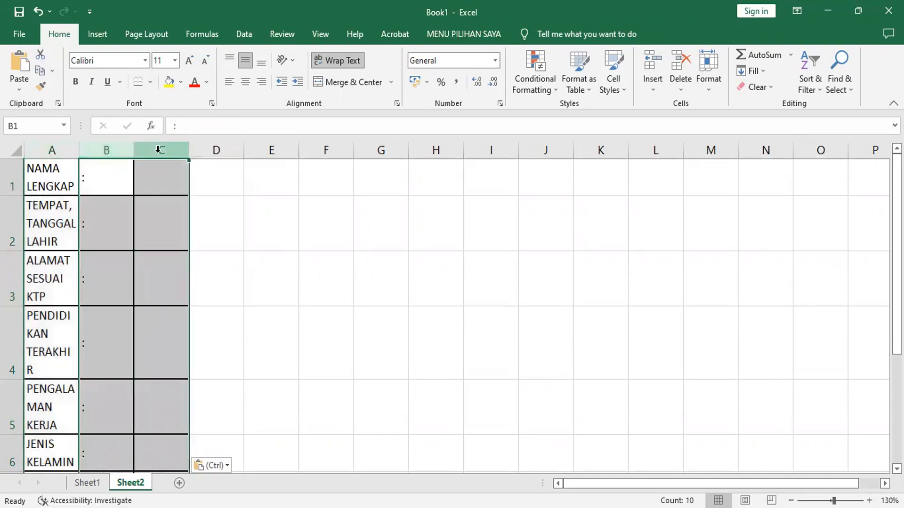
pyautogui.rightClick(116, 150)
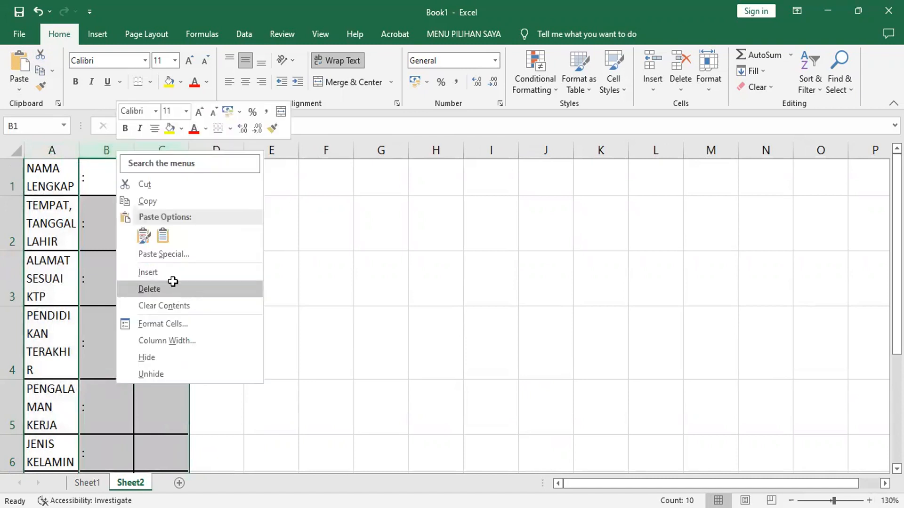
pyautogui.click(173, 289)
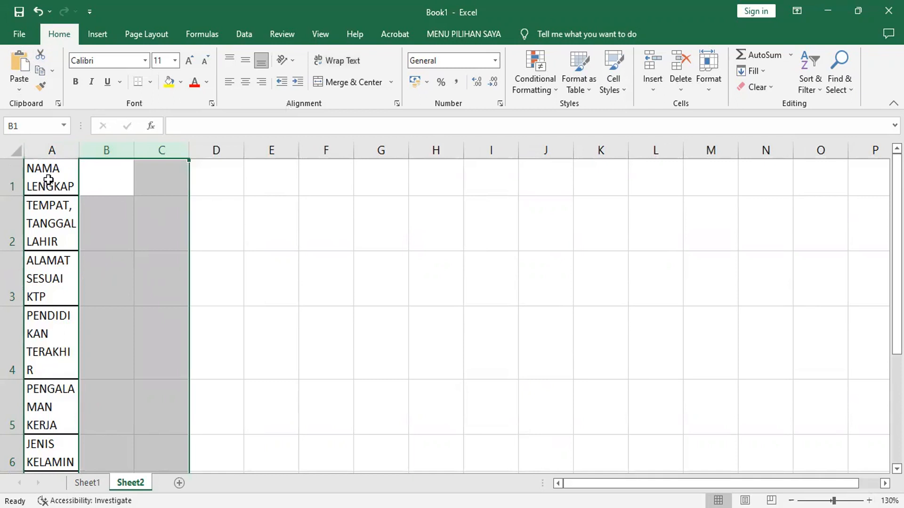
# - Widen column A until each label fits on one line and autofit the height of all rows
pyautogui.moveTo(80, 150); pyautogui.dragTo(192, 163)
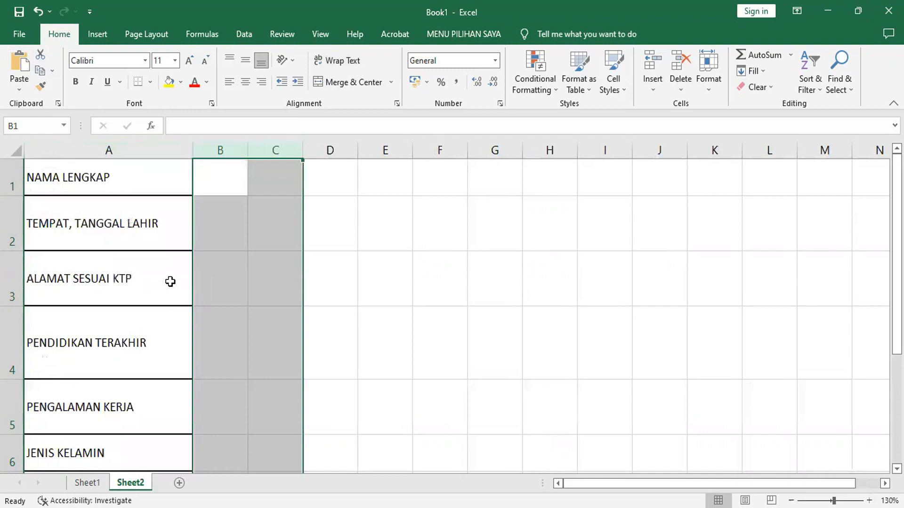
pyautogui.click(16, 149)
pyautogui.doubleClick(8, 196)
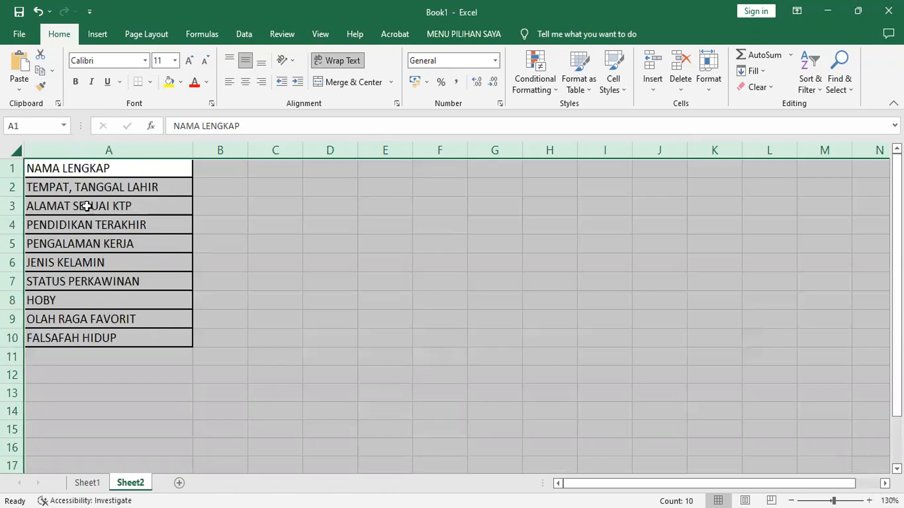
# - Copy the ten labels in A1:A10, from NAMA LENGKAP to FALSAFAH HIDUP
pyautogui.click(87, 170)
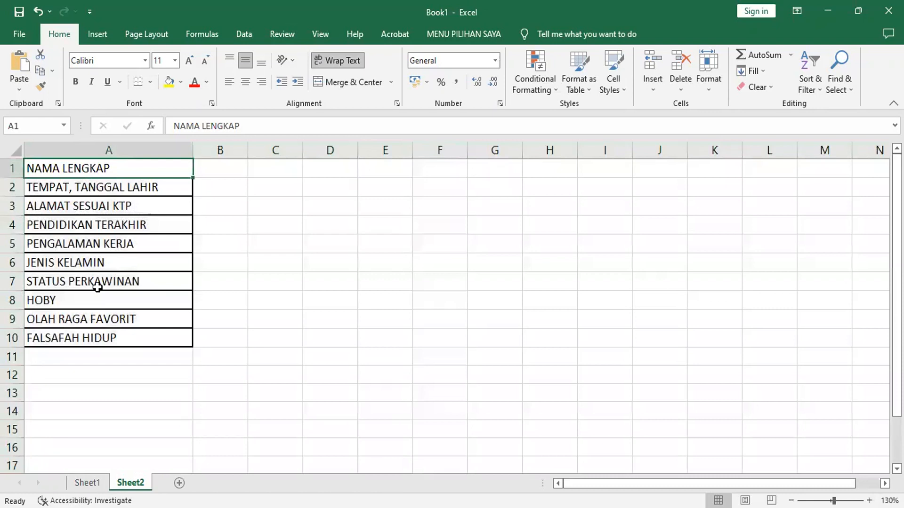
pyautogui.keyDown('shift'); pyautogui.click(107, 337); pyautogui.keyUp('shift')
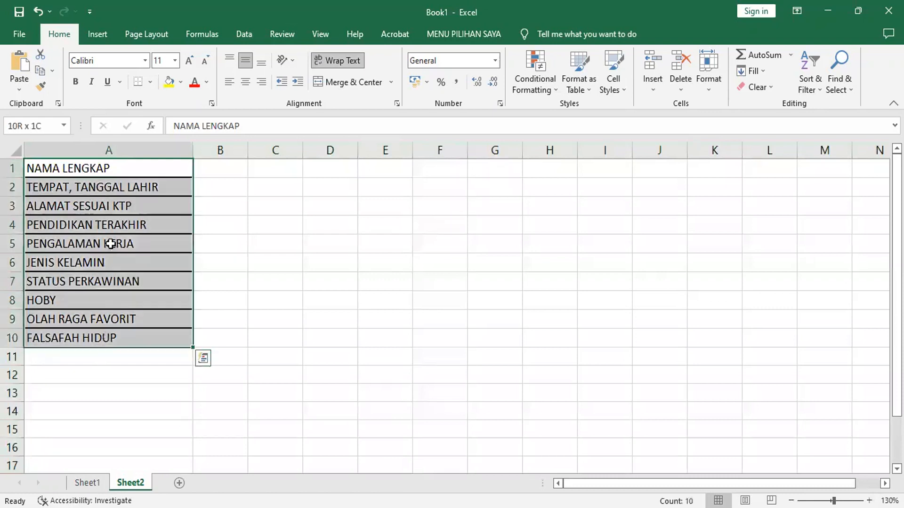
pyautogui.click(46, 75)
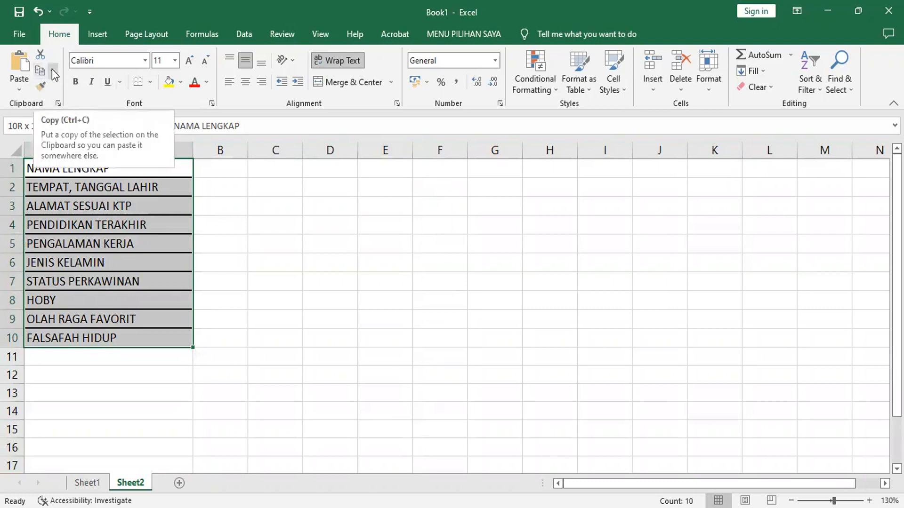
pyautogui.click(40, 73)
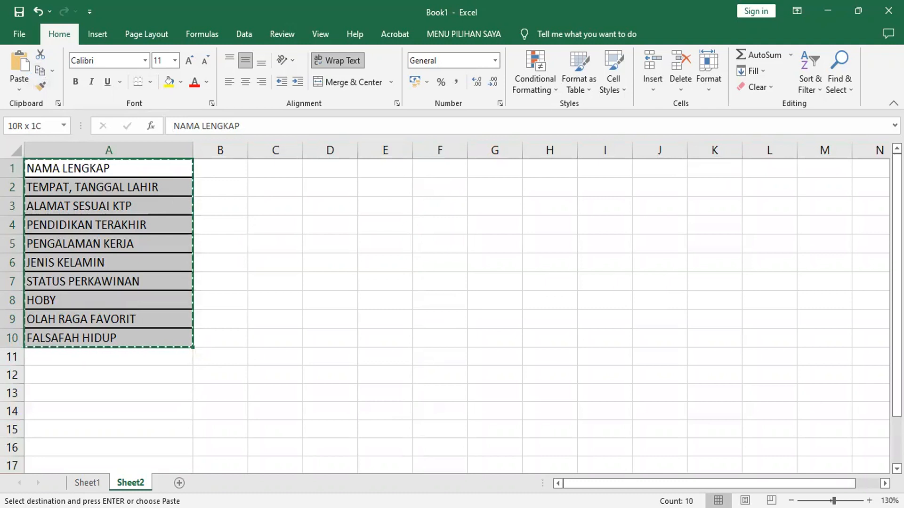
# - Paste the copied labels at cell F1 using Paste Special with Transpose, so they run across row 1 as headers
pyautogui.hscroll(4, 244, 283)
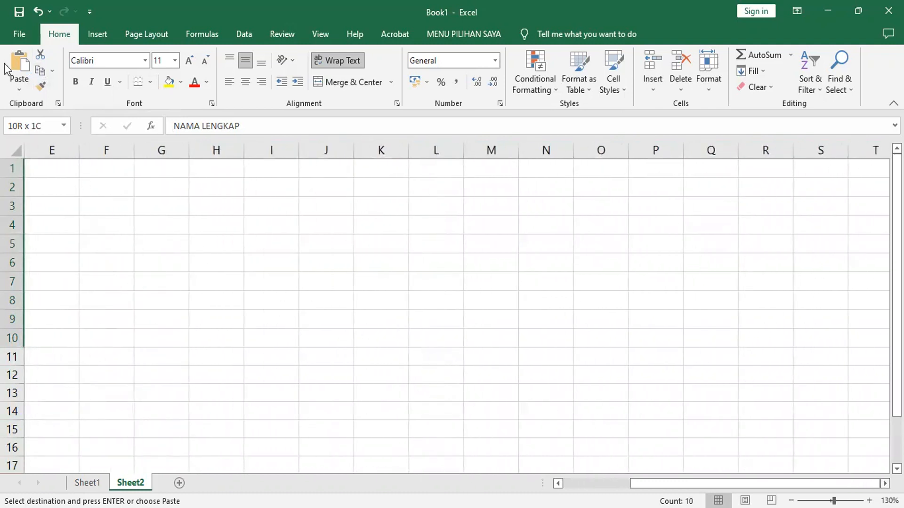
pyautogui.click(166, 167)
pyautogui.click(110, 168)
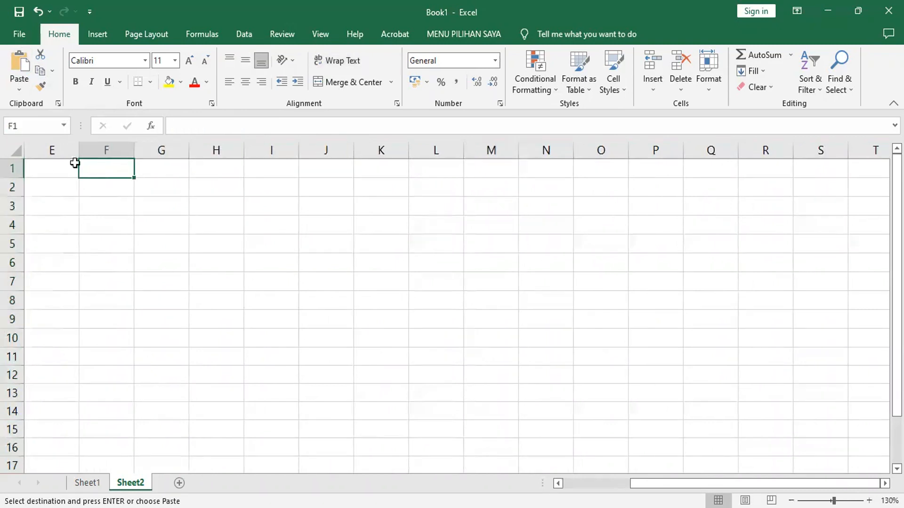
pyautogui.moveTo(659, 483); pyautogui.dragTo(372, 484)
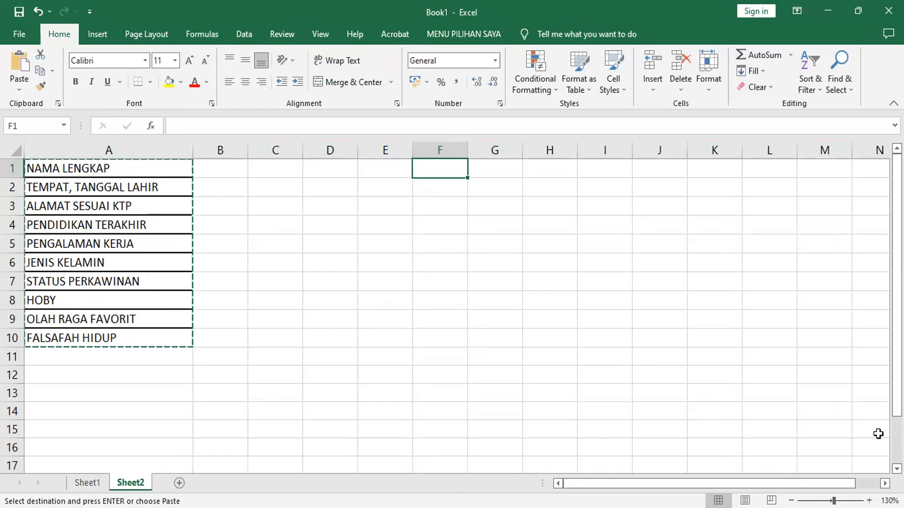
pyautogui.click(885, 484)
pyautogui.click(885, 483)
pyautogui.click(885, 484)
pyautogui.click(885, 483)
pyautogui.click(885, 483)
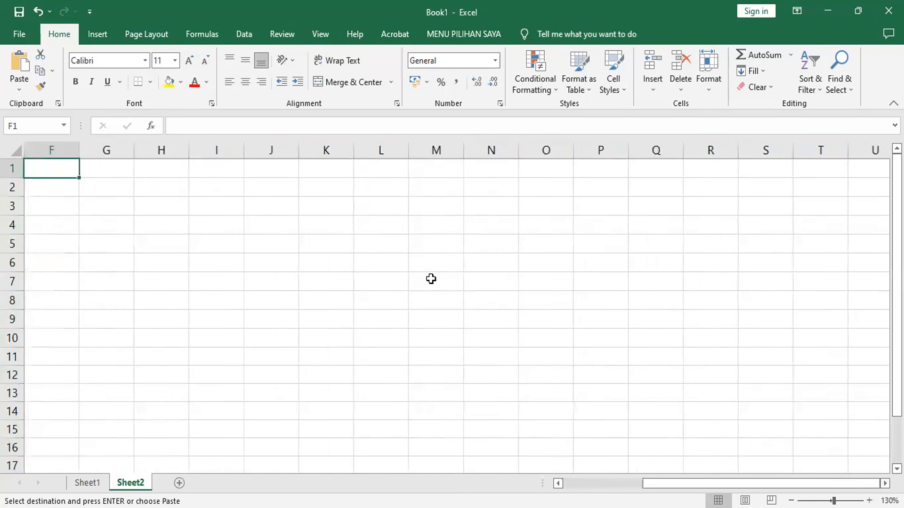
pyautogui.click(16, 89)
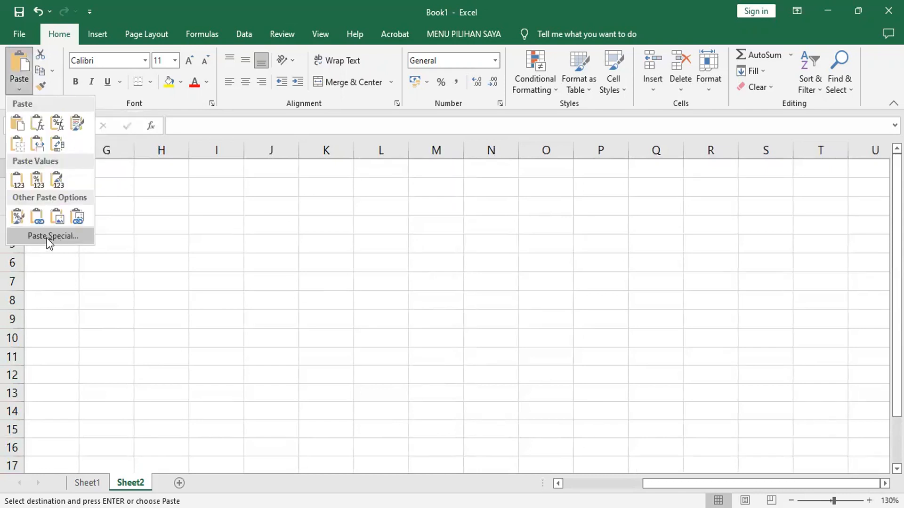
pyautogui.click(68, 240)
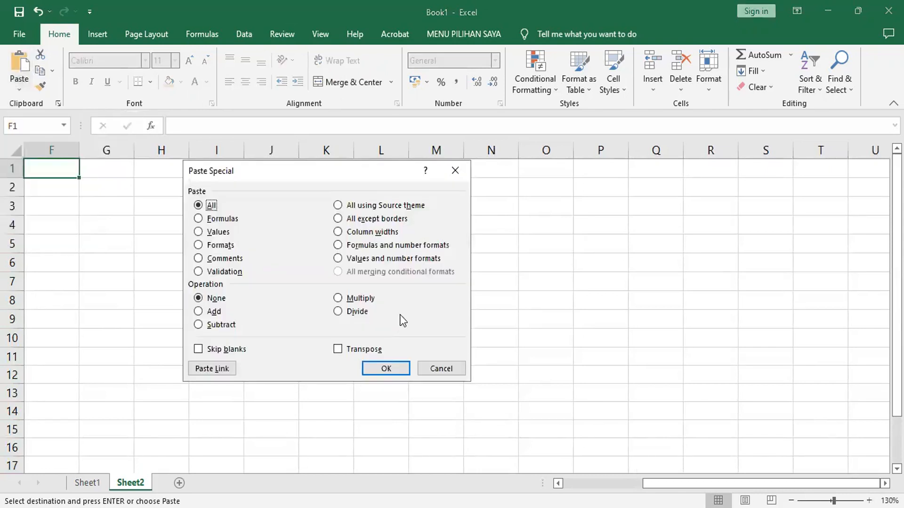
pyautogui.click(342, 353)
pyautogui.click(399, 367)
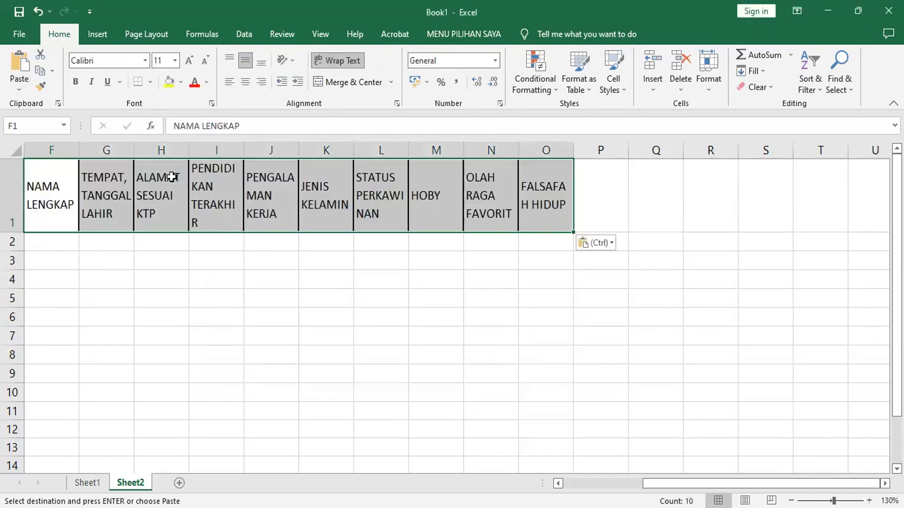
# - Turn off text wrapping for columns F to O and autofit their widths to the header labels
pyautogui.moveTo(55, 150); pyautogui.dragTo(134, 152)
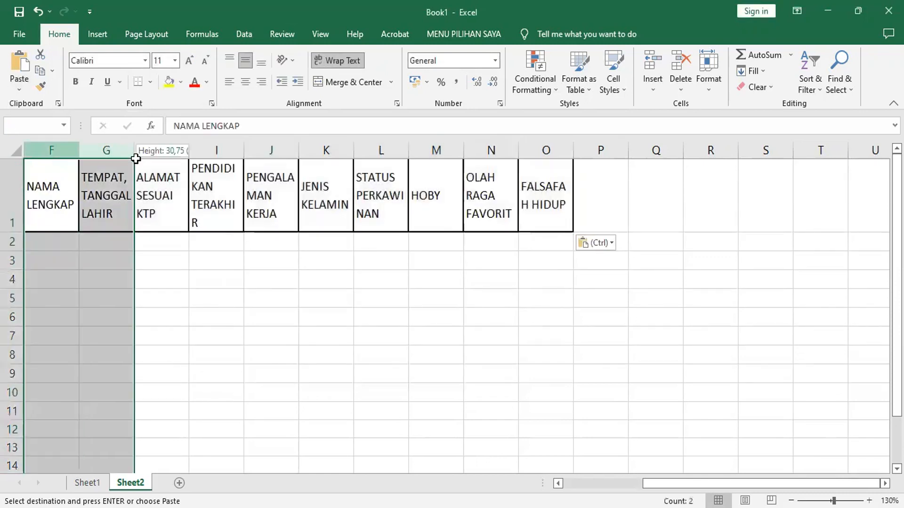
pyautogui.moveTo(489, 159); pyautogui.dragTo(528, 153)
pyautogui.doubleClick(519, 150)
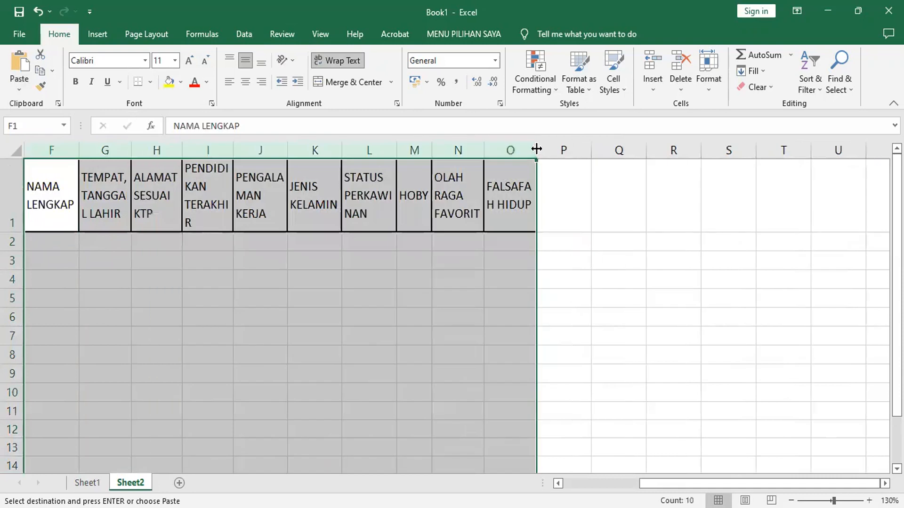
pyautogui.click(338, 61)
pyautogui.click(339, 62)
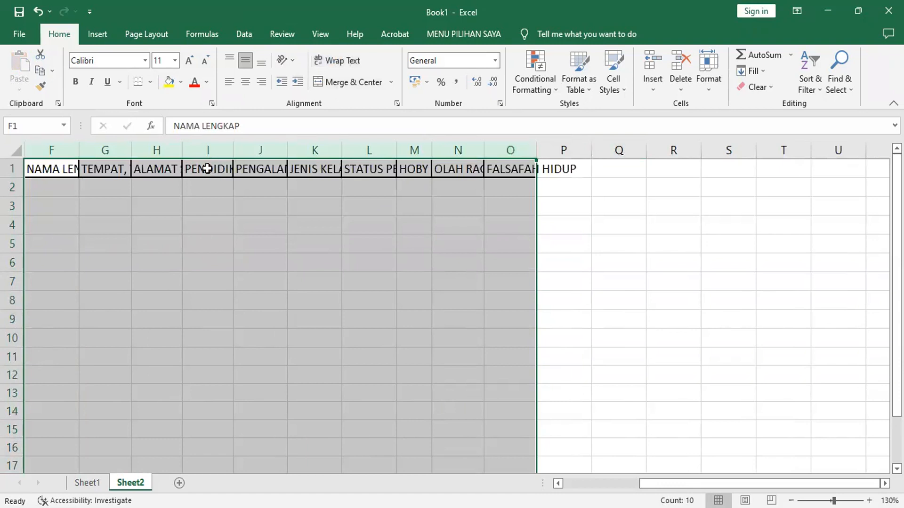
pyautogui.doubleClick(77, 152)
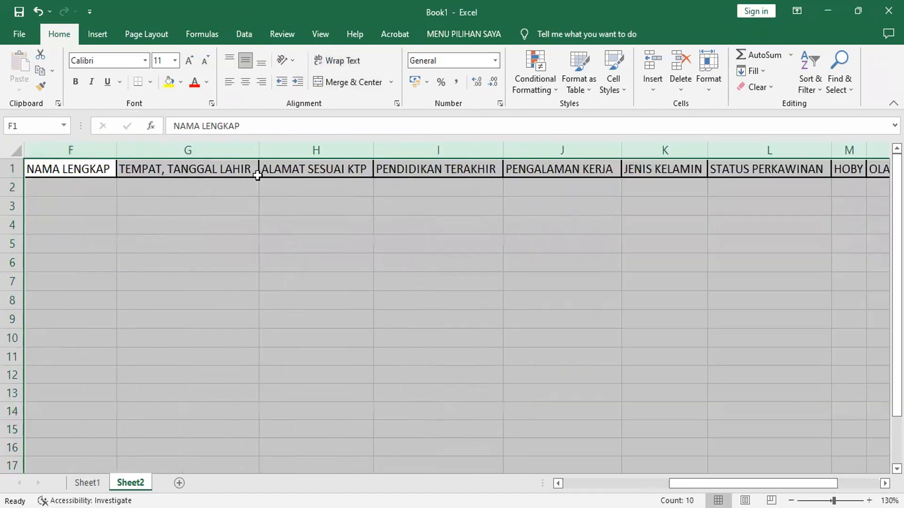
# - Enter five people's names under NAMA LENGKAP in cells F2 to F6
pyautogui.click(103, 187)
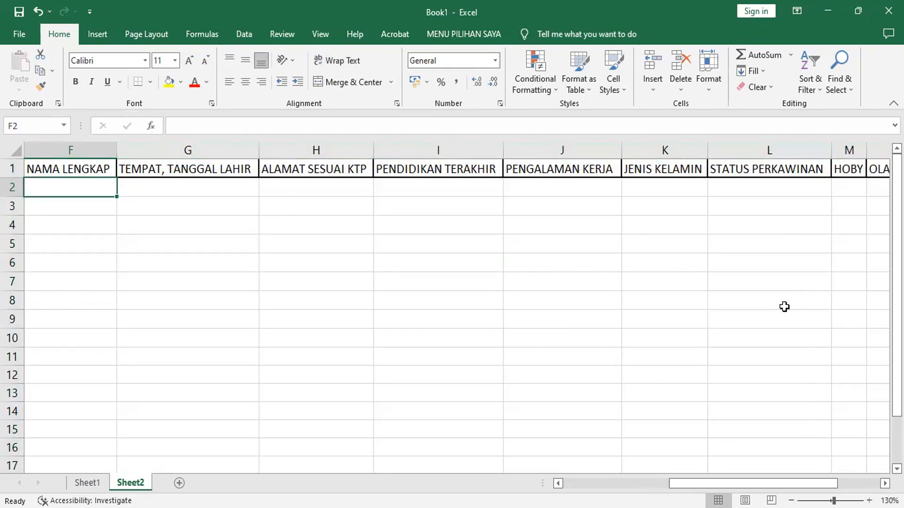
pyautogui.write('ALI')
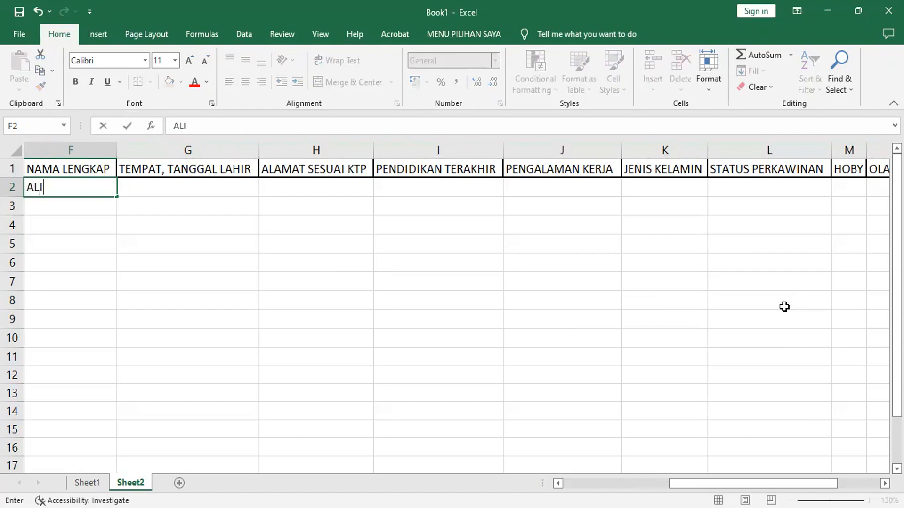
pyautogui.press('Return')
pyautogui.write('BUDI')
pyautogui.press('Return')
pyautogui.write('CICI')
pyautogui.press('Return')
pyautogui.write('DIDI')
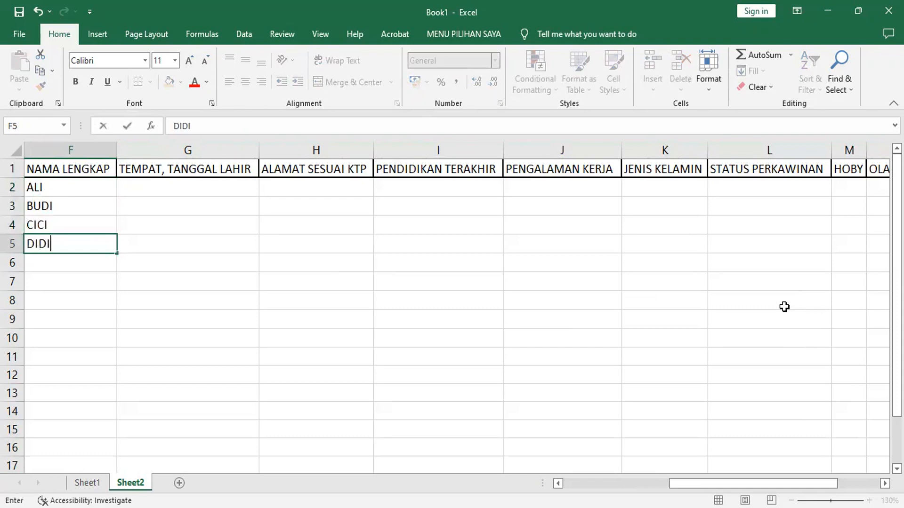
pyautogui.press('Return')
pyautogui.write('EDI')
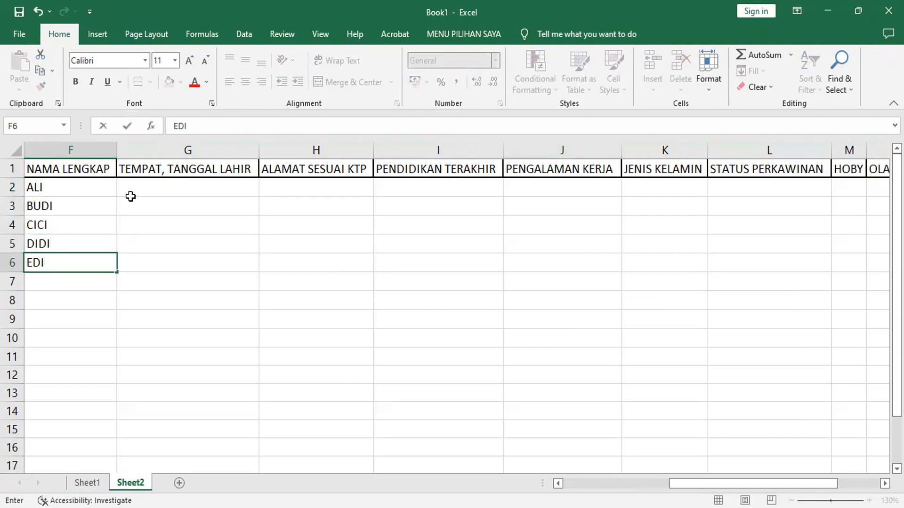
# - Enter the first person's birthplace as SMG with the date of birth in G2 under TEMPAT, TANGGAL LAHIR
pyautogui.click(157, 186)
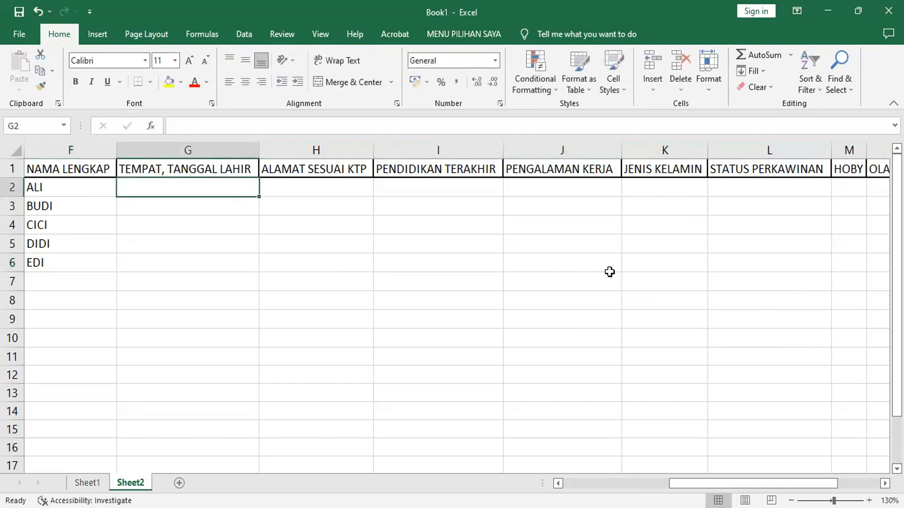
pyautogui.write('S')
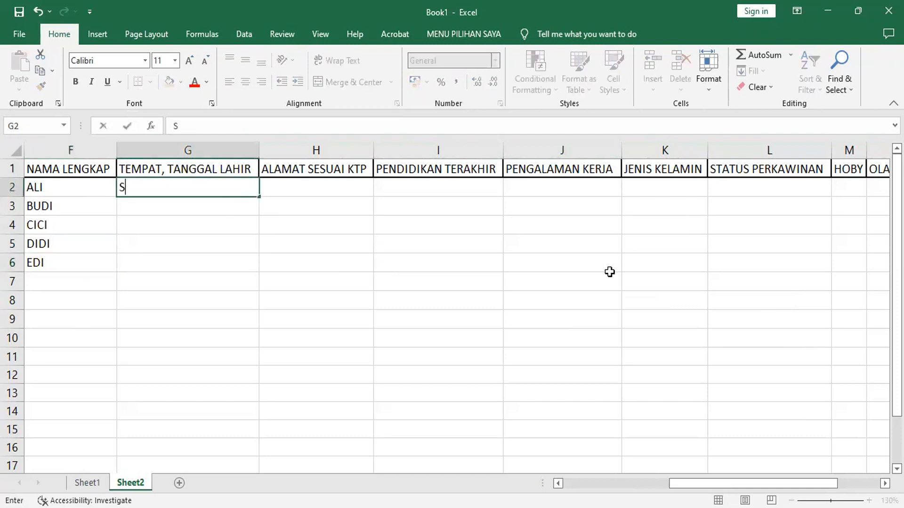
pyautogui.write('MG, 9-9-1999')
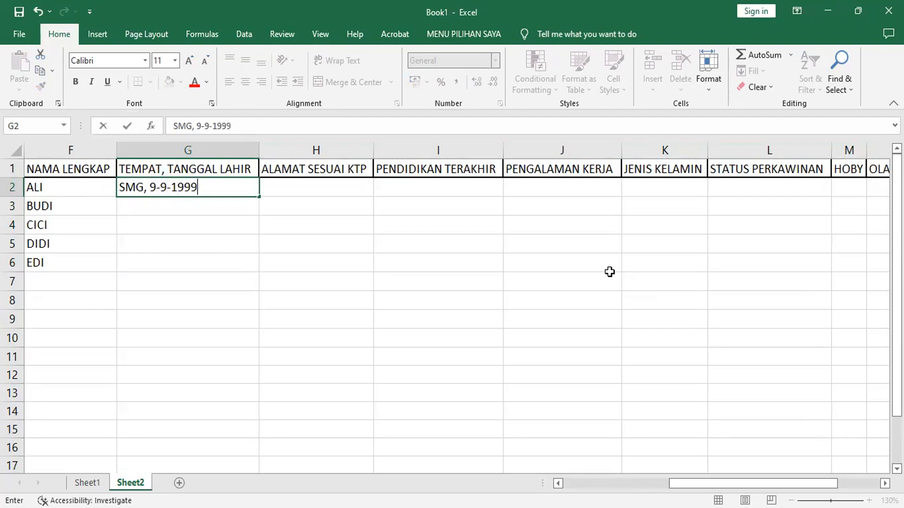
pyautogui.press('Return')
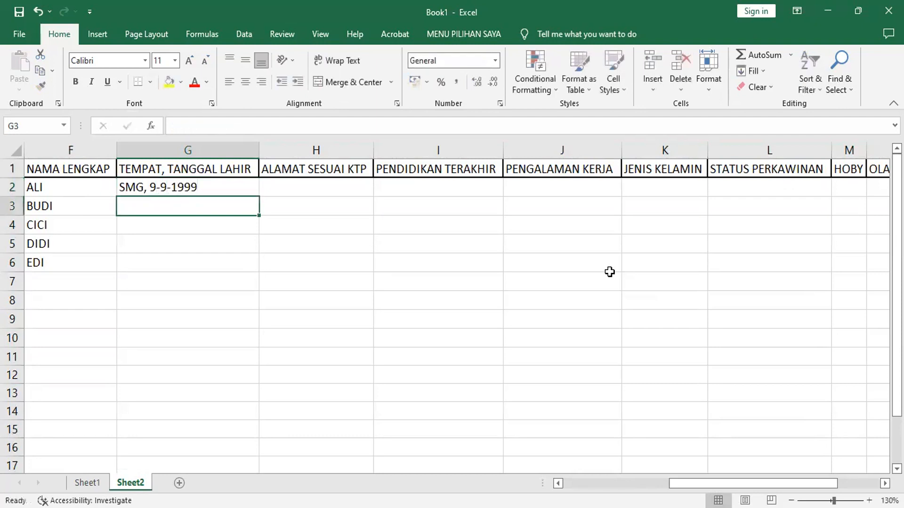
# - Enter the second person's birthplace as BDG, followed by the date of birth, in G3
pyautogui.write('BDG, 8')
pyautogui.press('BackSpace')
pyautogui.write('-8-1998')
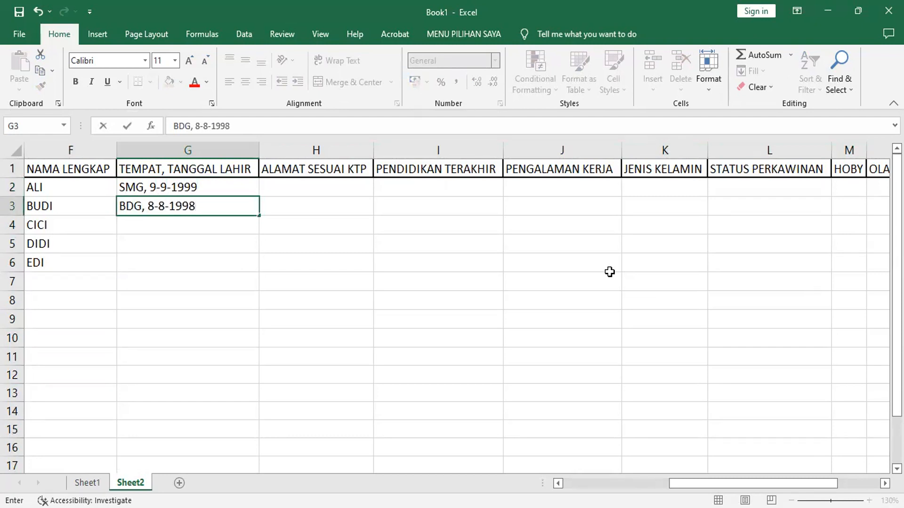
pyautogui.press('Return')
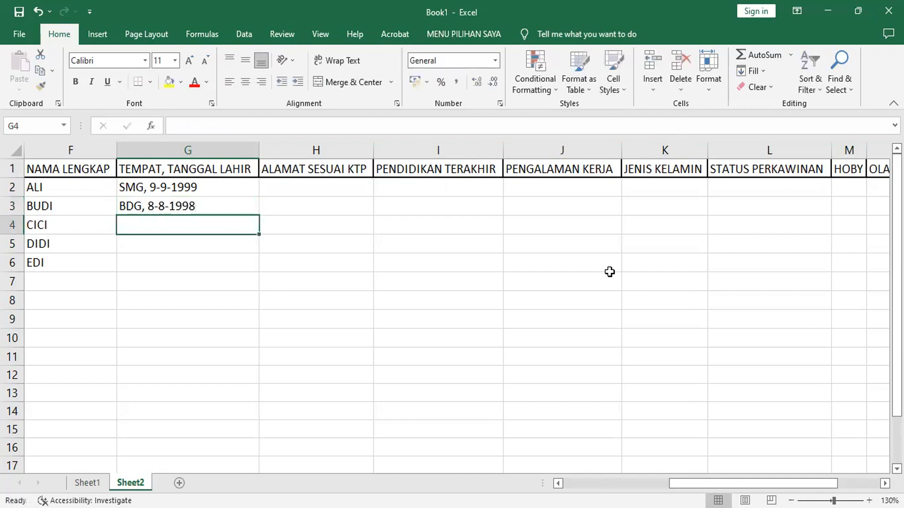
# - Enter the third person's birthplace as SBY, followed by the date of birth, in G4
pyautogui.write('SBY, ')
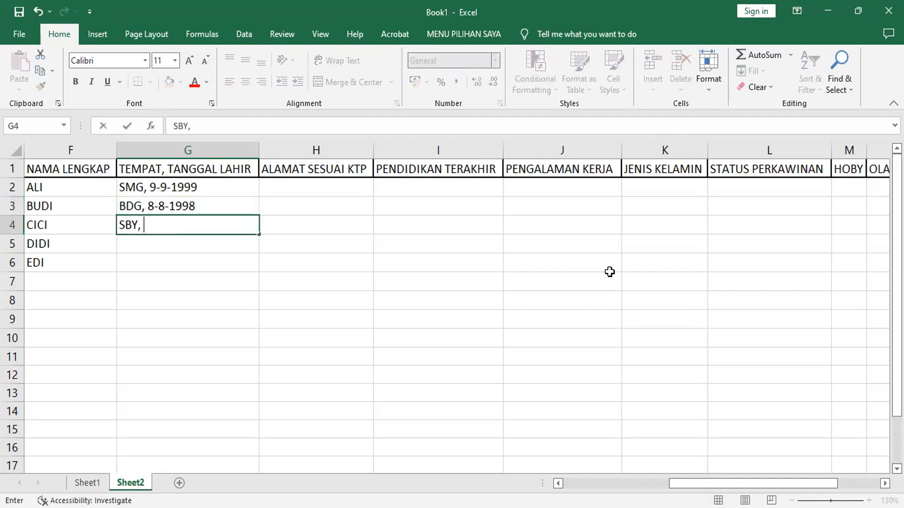
pyautogui.write('7-7-1997')
pyautogui.press('Return')
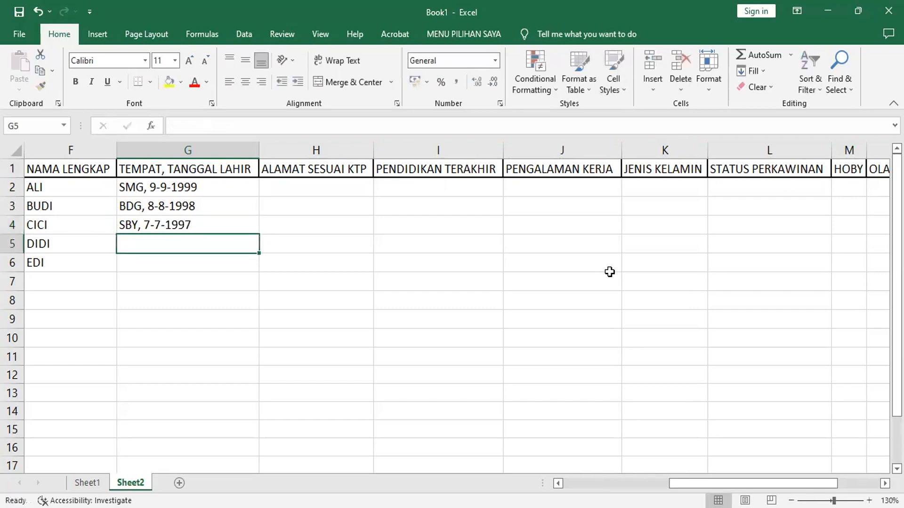
# - Enter the fourth person's birthplace as MDN, followed by the date of birth, in G5
pyautogui.write('MDN')
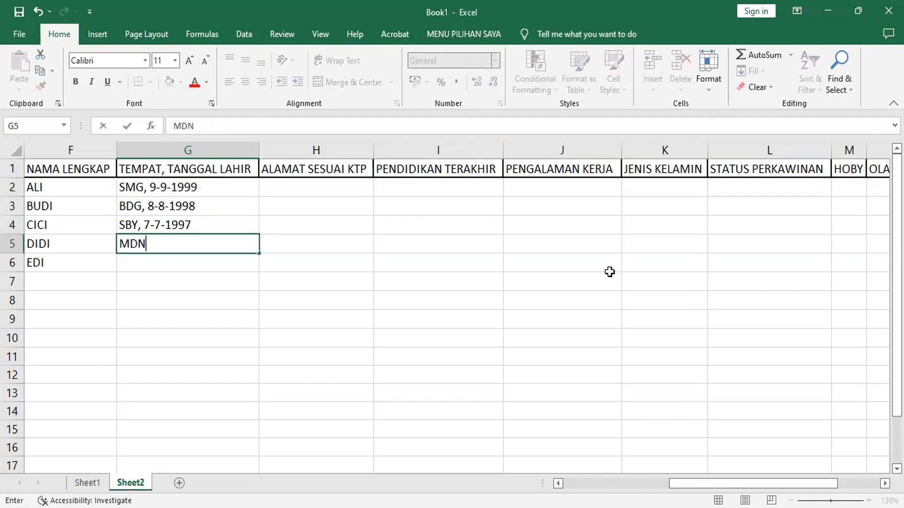
pyautogui.write(', 6-6-1996')
pyautogui.press('Return')
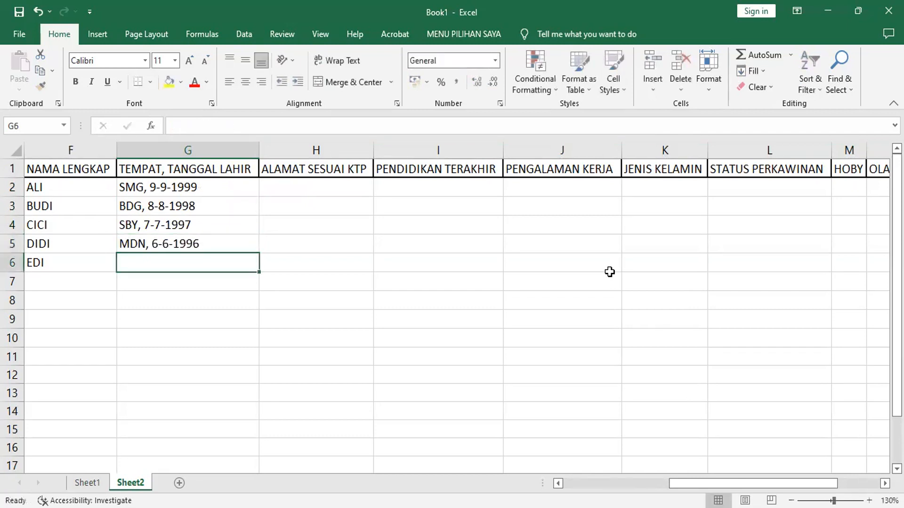
# - Enter the fifth person's birthplace as PLB, followed by the date of birth, in G6
pyautogui.write('PLG')
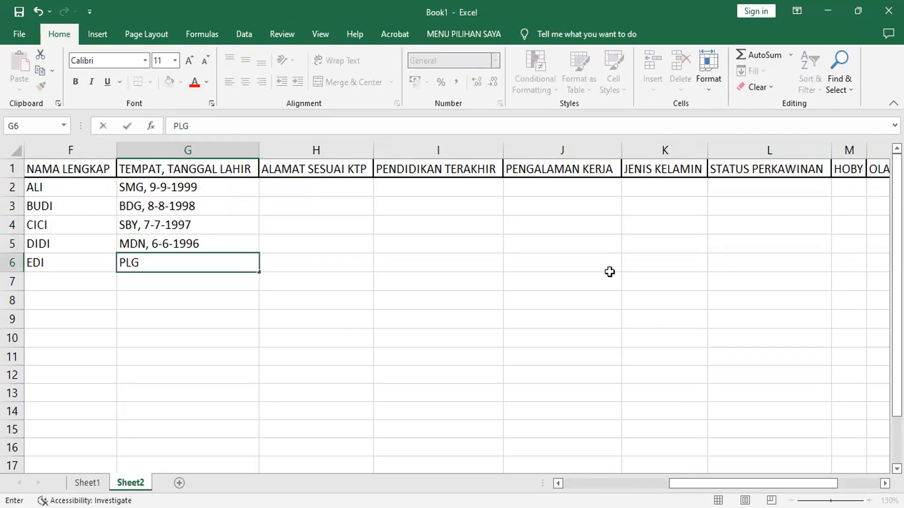
pyautogui.press('BackSpace')
pyautogui.write('B, 5-5-1995')
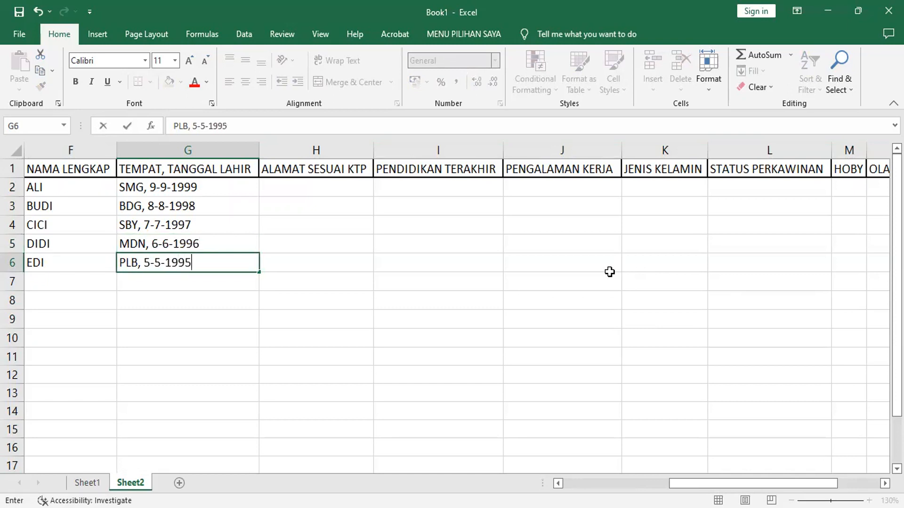
pyautogui.press('Return')
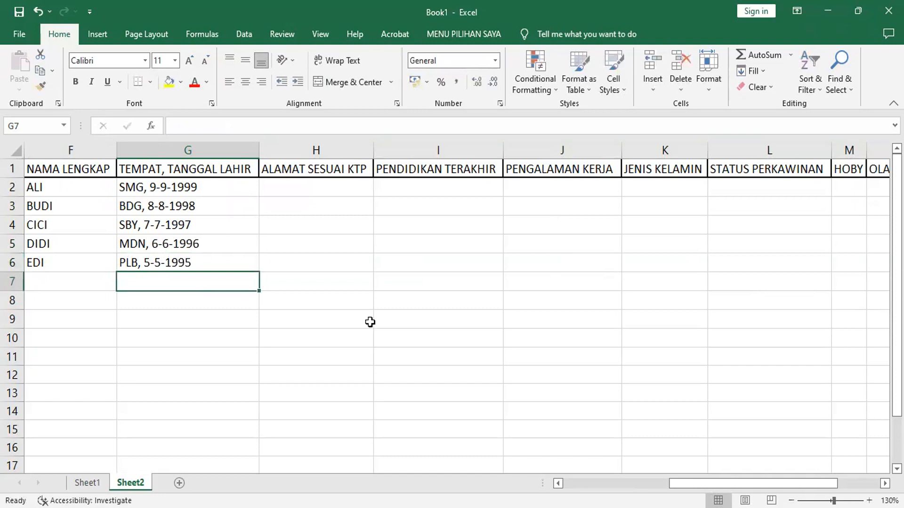
# - Enter 15 as the placeholder value under ALAMAT SESUAI KTP in H2
pyautogui.moveTo(324, 188); pyautogui.dragTo(416, 258)
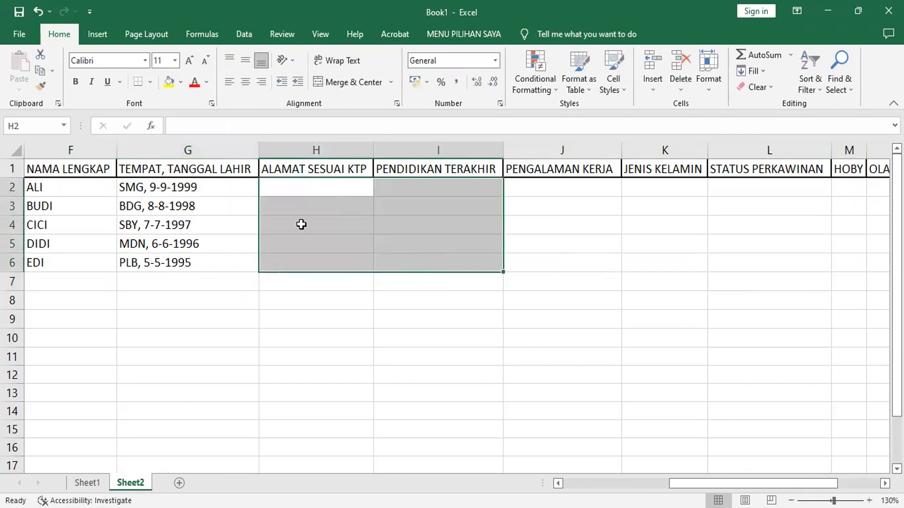
pyautogui.press('Left')
pyautogui.press('Right')
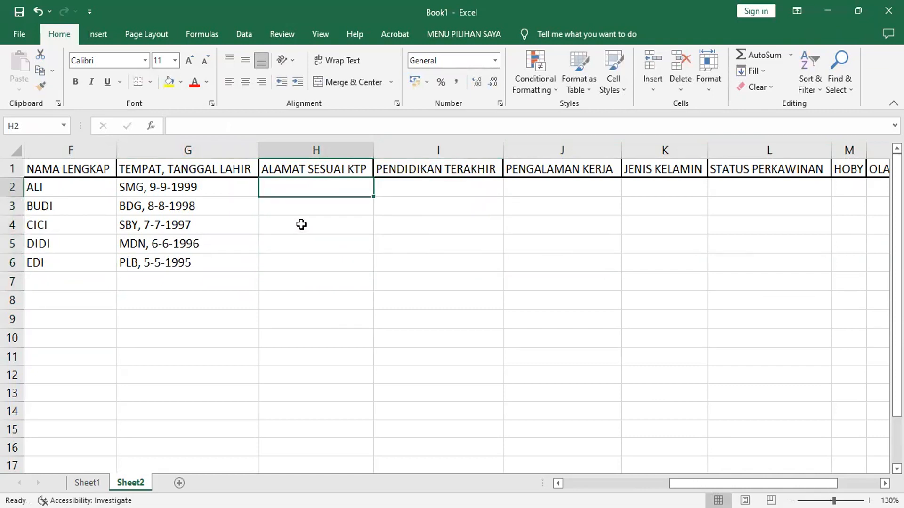
pyautogui.write('1')
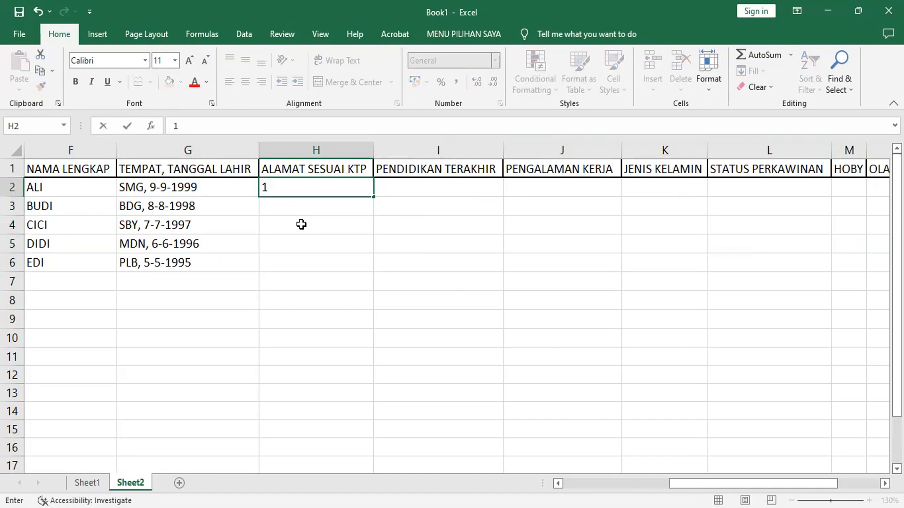
pyautogui.write('5')
pyautogui.press('Return')
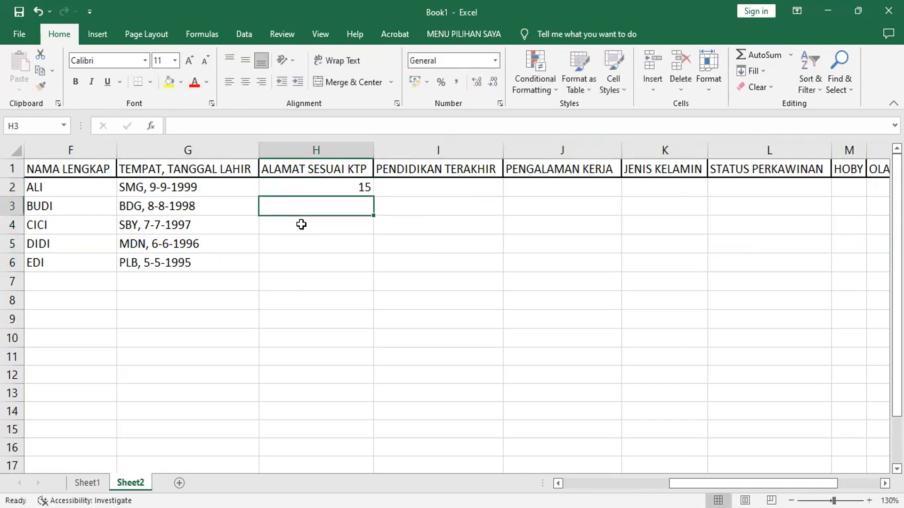
# - Enter 20 in H3 and extend the number series from H2:H3 down to H6
pyautogui.write('20')
pyautogui.press('Return')
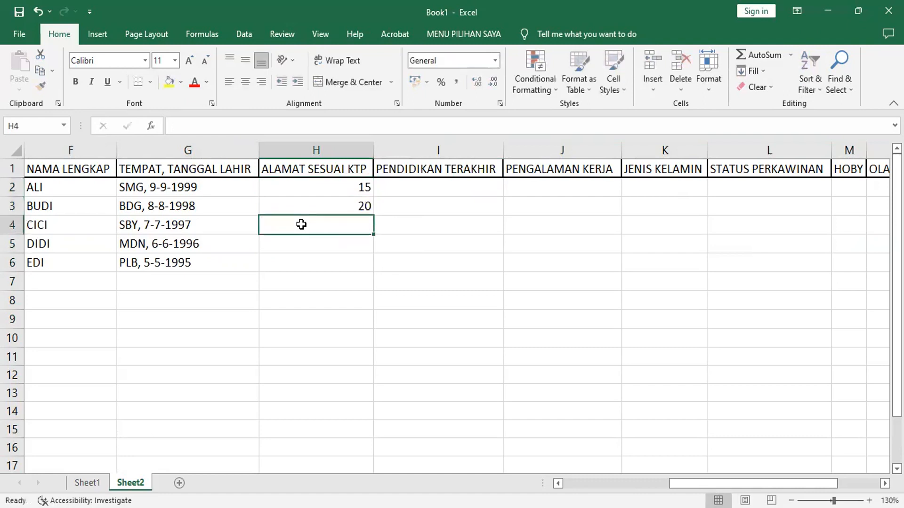
pyautogui.press('Up')
pyautogui.press('Up')
pyautogui.hotkey('shift', 'Down')
pyautogui.moveTo(373, 215); pyautogui.dragTo(375, 270)
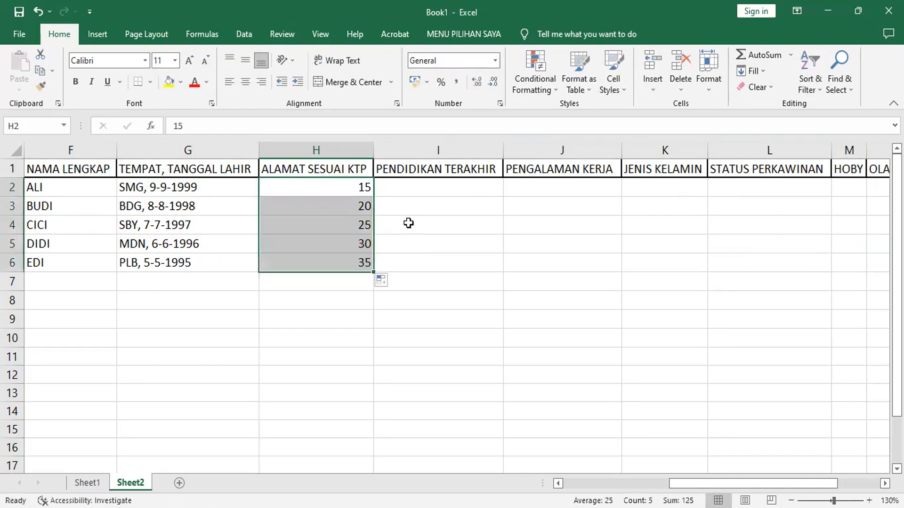
# - Enter 35 under PENDIDIKAN TERAKHIR in I2
pyautogui.press('Right')
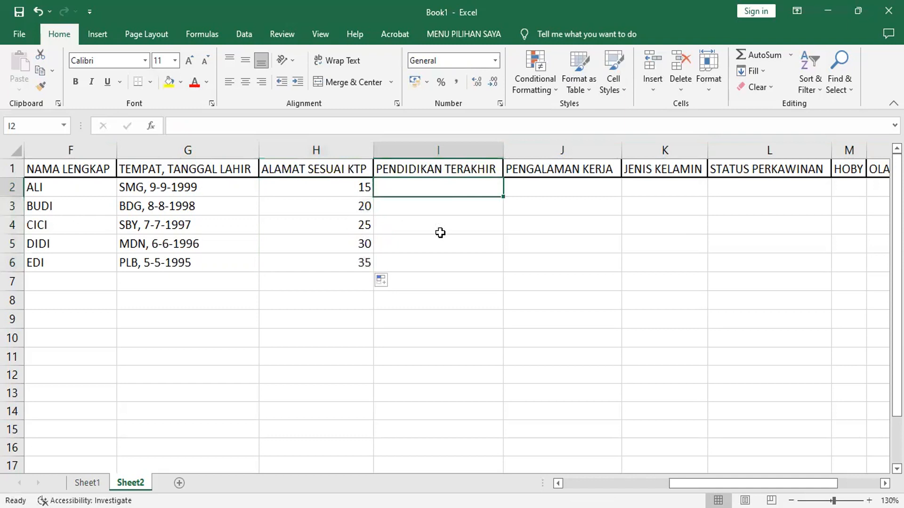
pyautogui.write('2')
pyautogui.press('BackSpace')
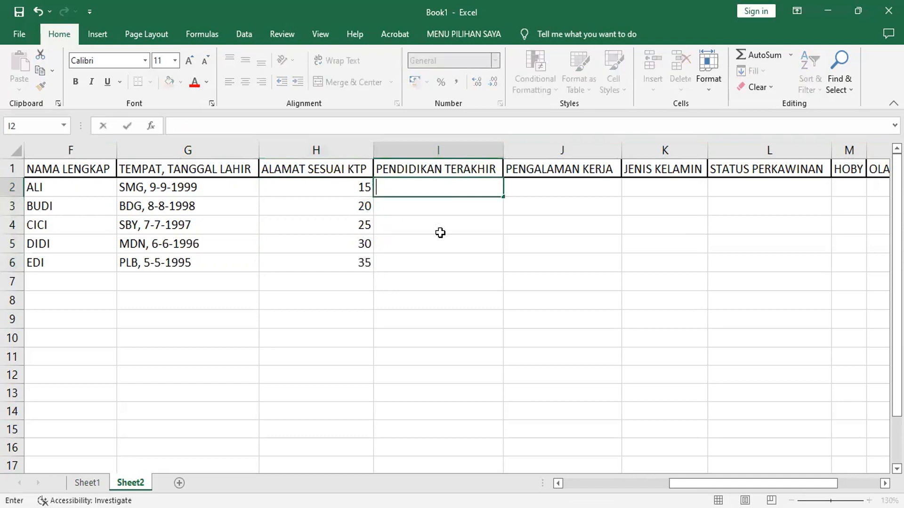
pyautogui.write('35')
pyautogui.press('Return')
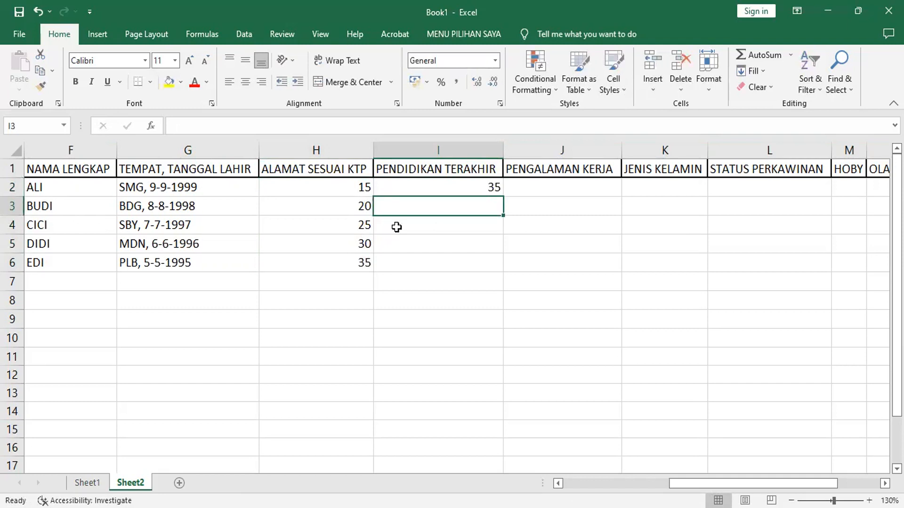
# - Extend the number series from H2:I2 across to O2, and fill H2:O2 down to row 6
pyautogui.press('Left')
pyautogui.press('Up')
pyautogui.hotkey('shift', 'Right')
pyautogui.moveTo(502, 196); pyautogui.dragTo(706, 191)
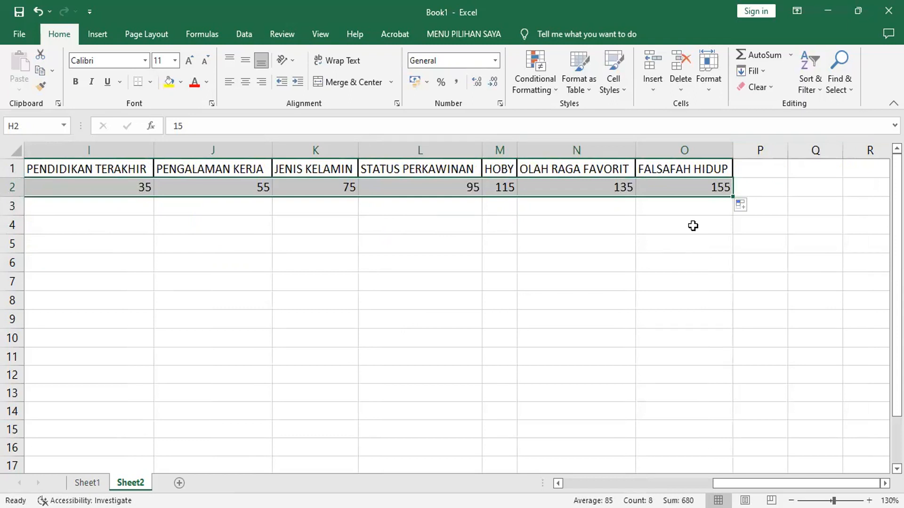
pyautogui.moveTo(732, 195); pyautogui.dragTo(725, 270)
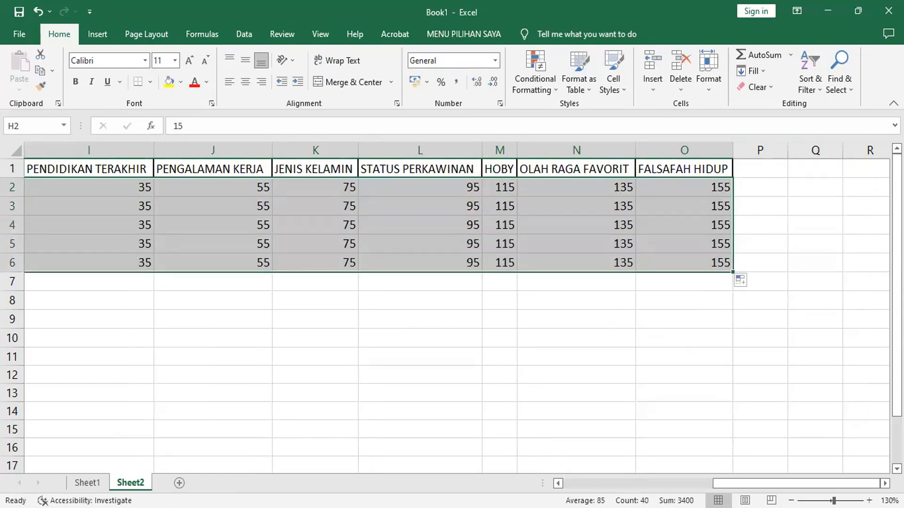
# - Replace the value in I3 with the formula +I2*2 and fill it down to I6
pyautogui.hscroll(-5, 452, 306)
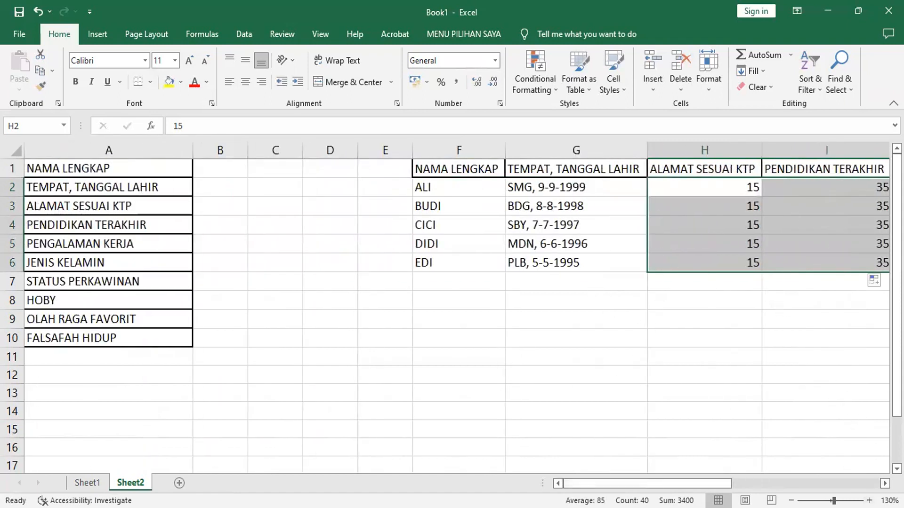
pyautogui.hscroll(2, 451, 306)
pyautogui.hscroll(3, 452, 306)
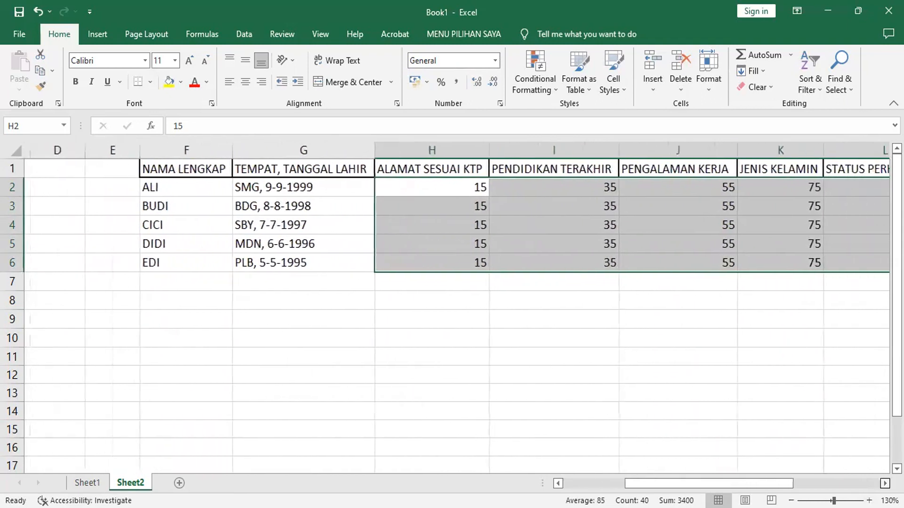
pyautogui.hscroll(1, 452, 306)
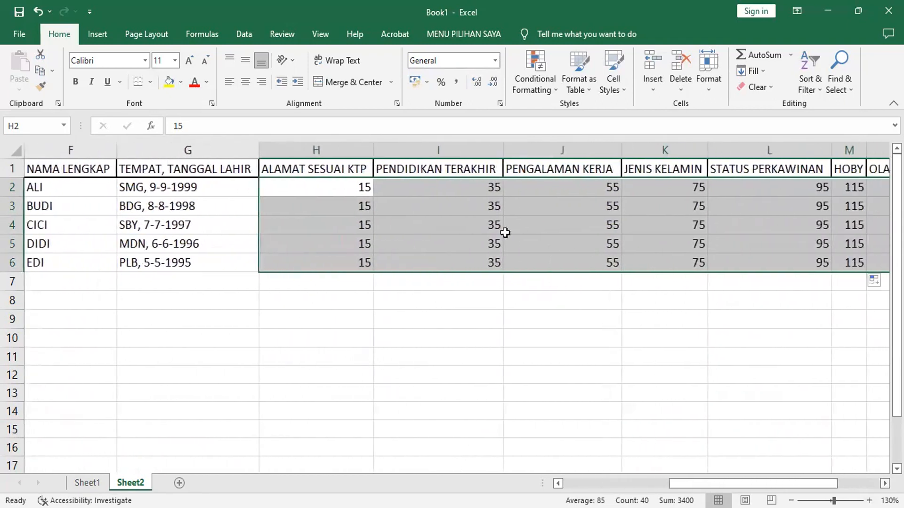
pyautogui.press('Right')
pyautogui.press('Down')
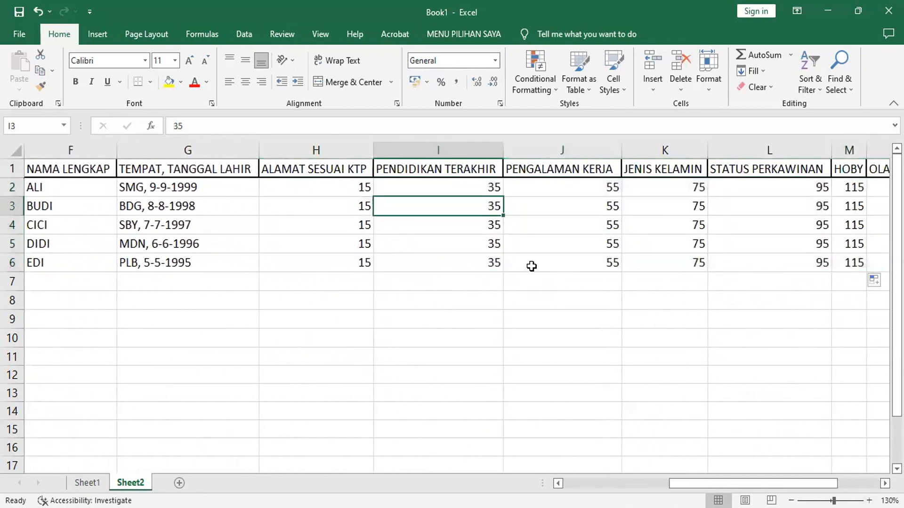
pyautogui.write('+')
pyautogui.press('Up')
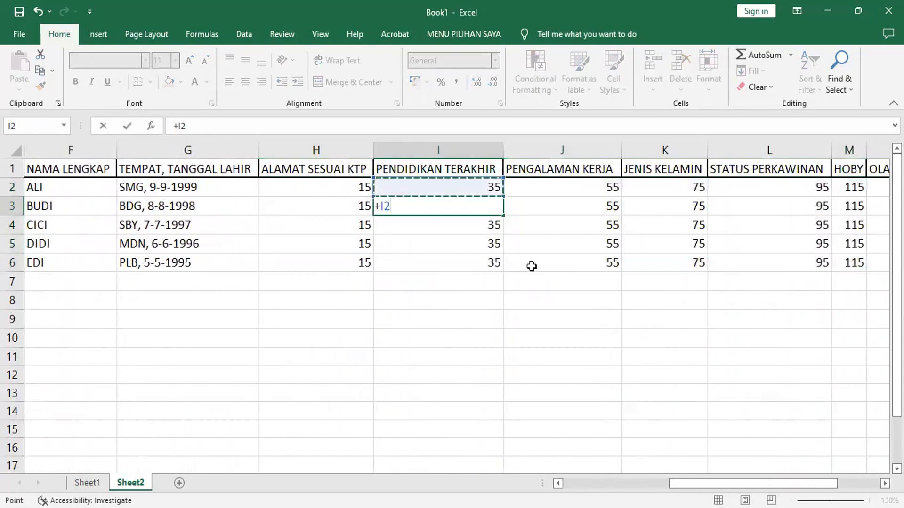
pyautogui.write('*2')
pyautogui.press('Return')
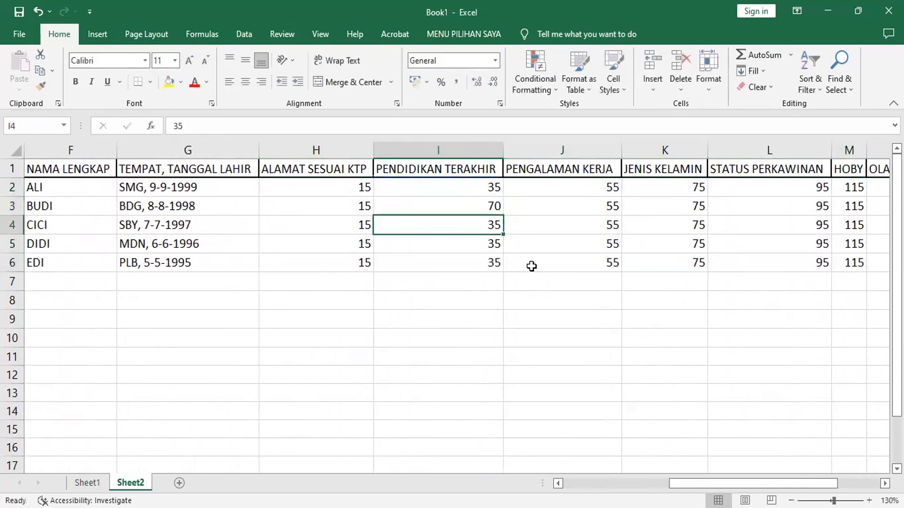
pyautogui.press('Up')
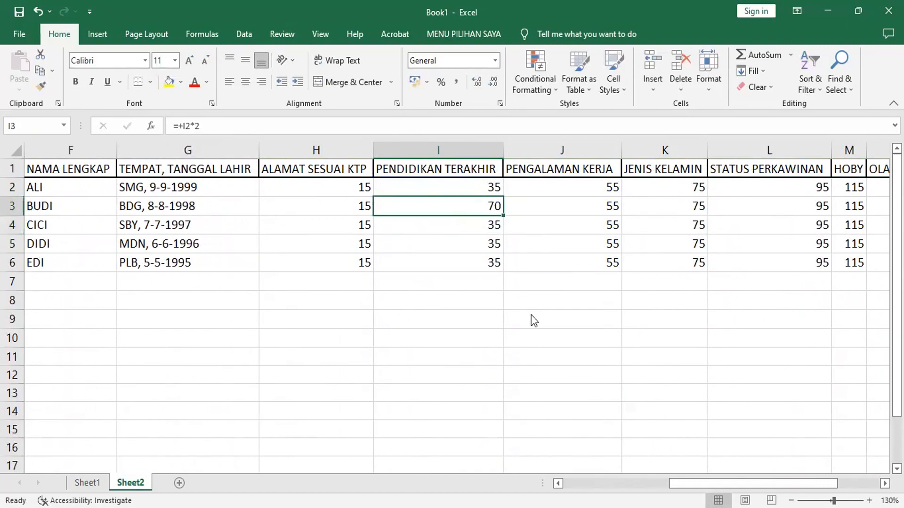
pyautogui.doubleClick(503, 215)
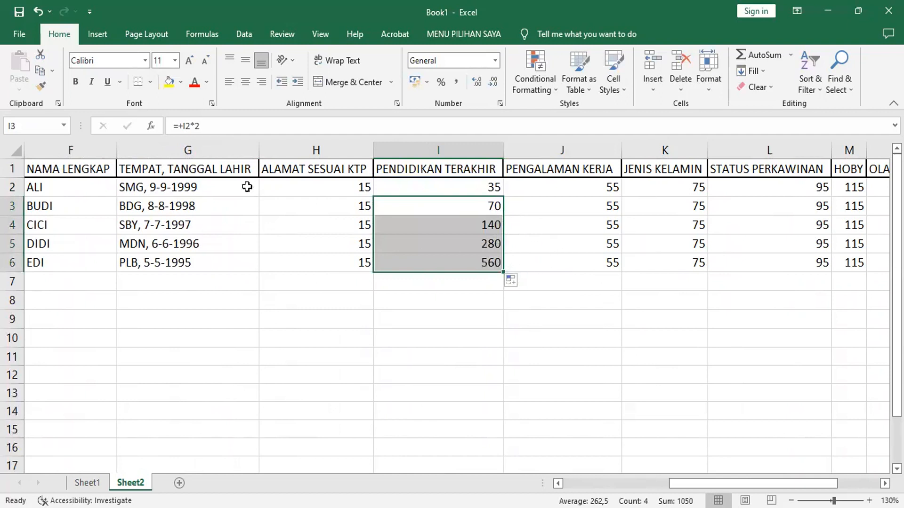
# - Copy the doubling formulas in I3:I6 across to J3:O6
pyautogui.click(41, 71)
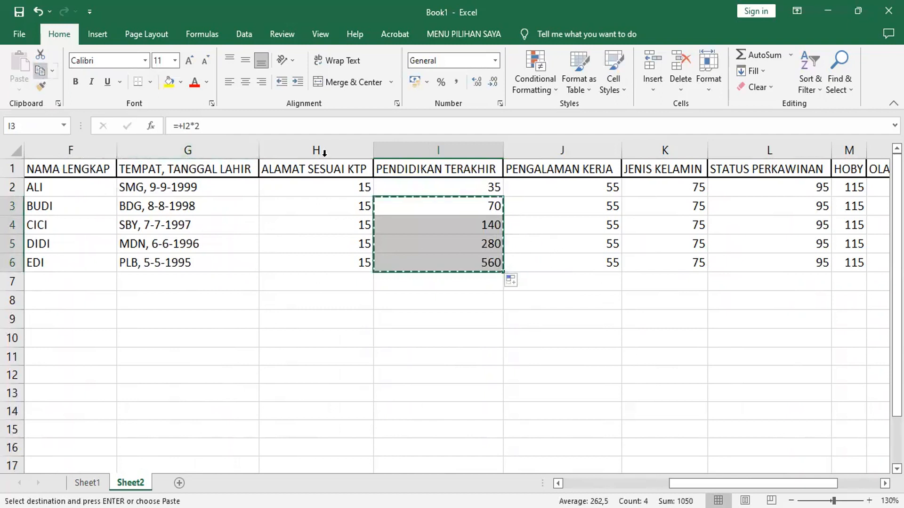
pyautogui.click(564, 207)
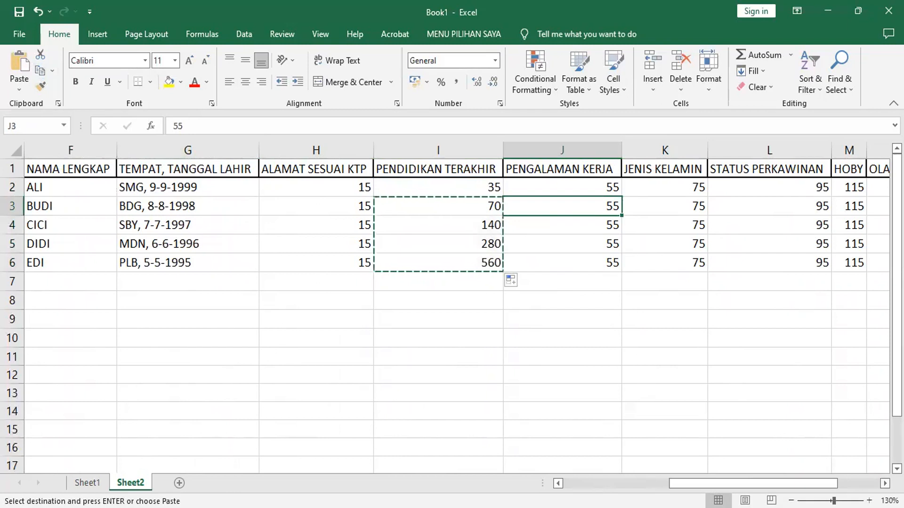
pyautogui.hscroll(2, 452, 282)
pyautogui.hscroll(3, 577, 278)
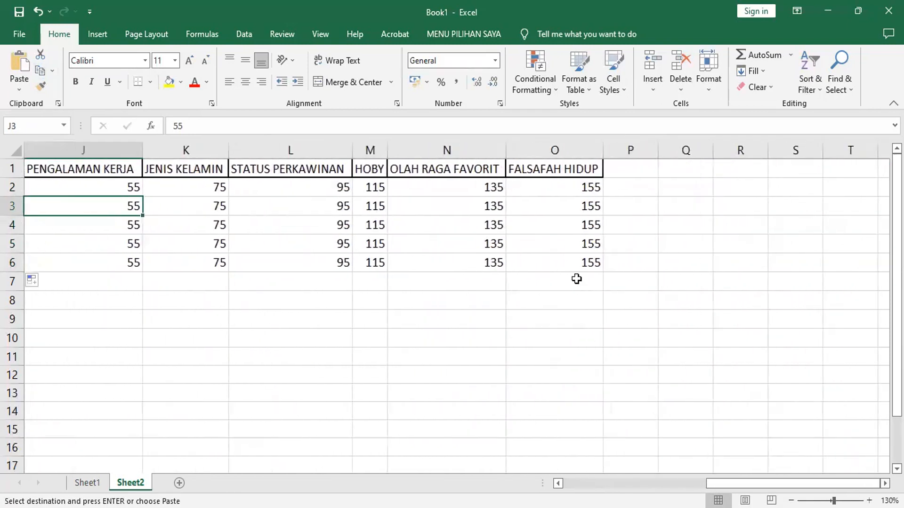
pyautogui.keyDown('shift'); pyautogui.click(577, 262); pyautogui.keyUp('shift')
pyautogui.press('Return')
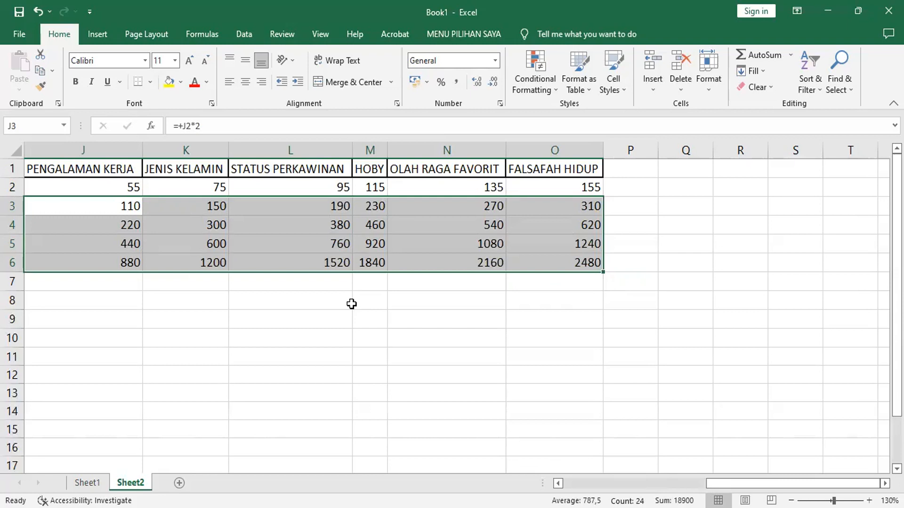
# - Save the workbook as DATEXC in the WORD UNTUK PEMULA folder and close it
pyautogui.click(21, 34)
pyautogui.click(64, 225)
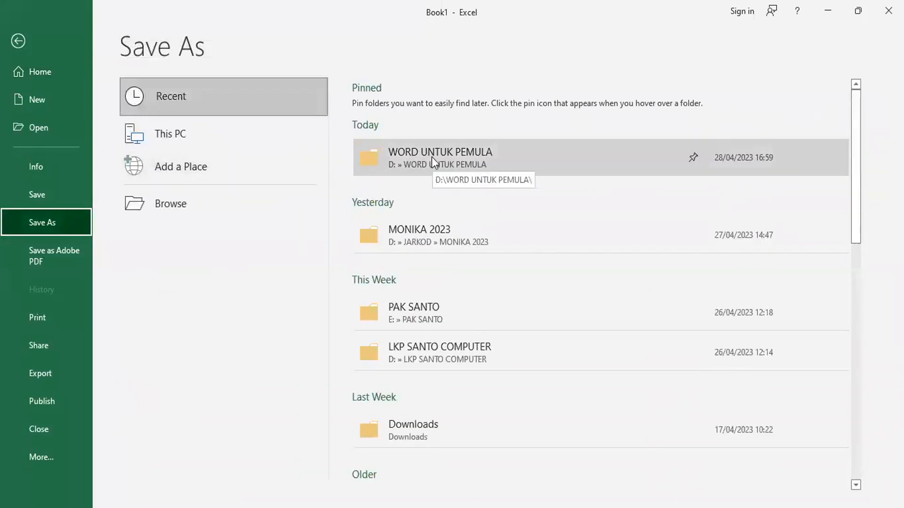
pyautogui.click(431, 157)
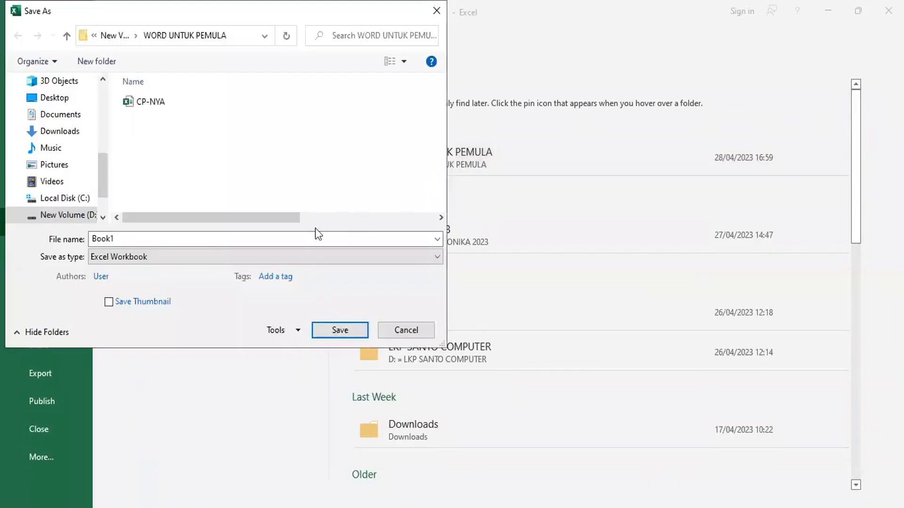
pyautogui.doubleClick(181, 239)
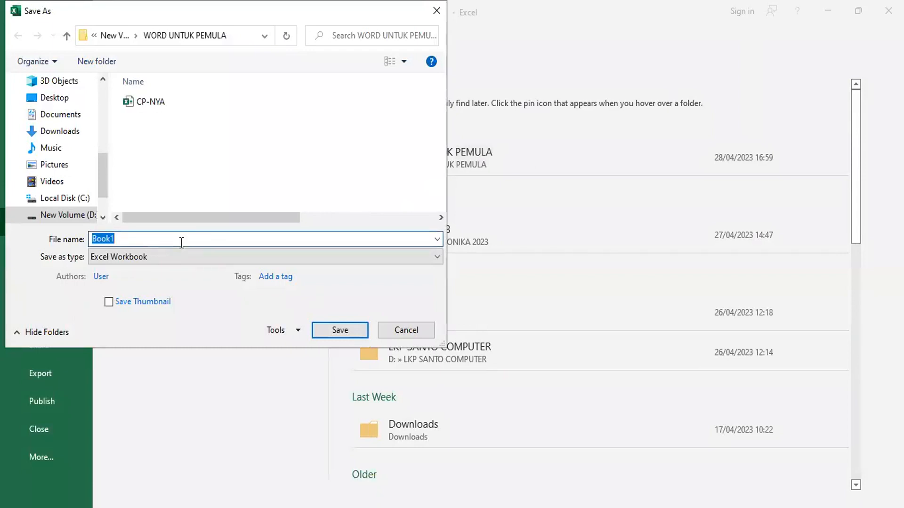
pyautogui.write('D')
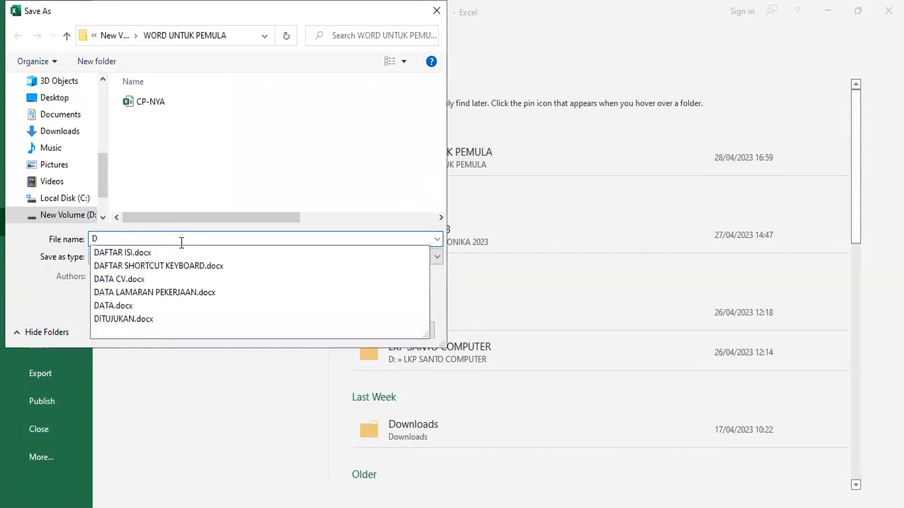
pyautogui.write('ATEXC')
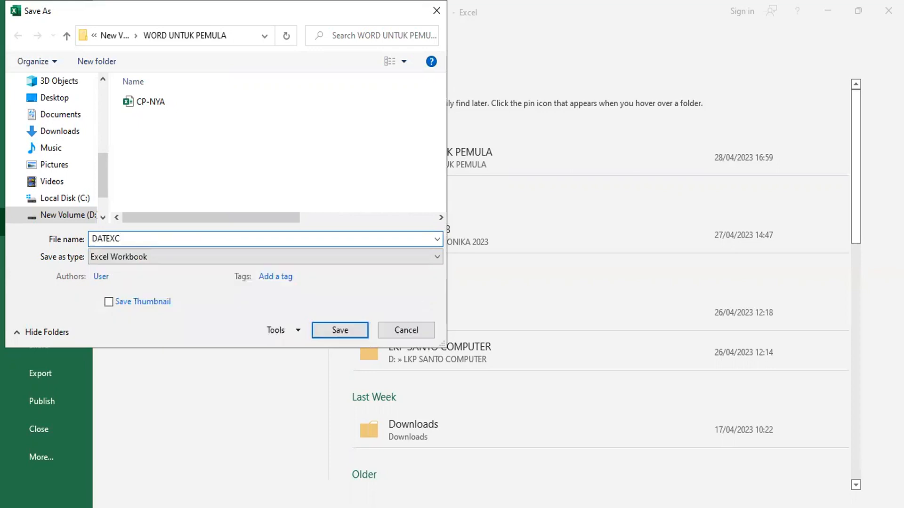
pyautogui.press('Return')
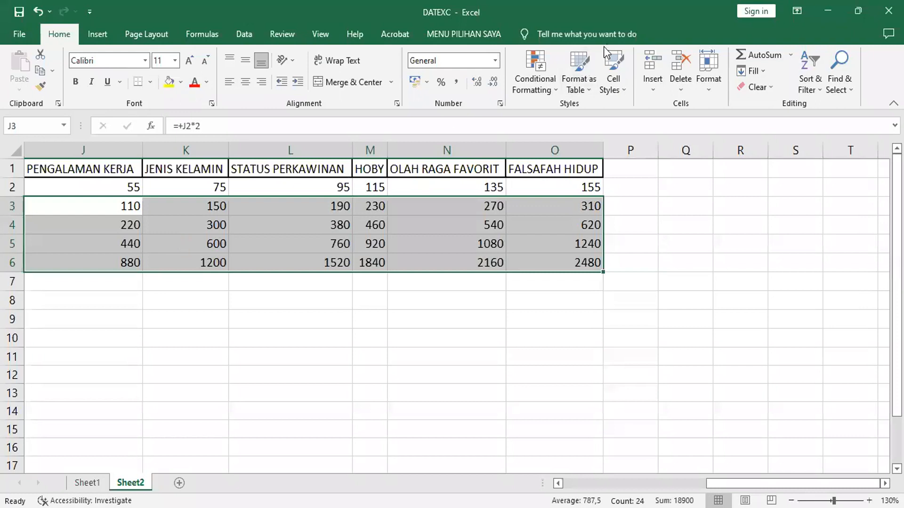
pyautogui.click(888, 10)
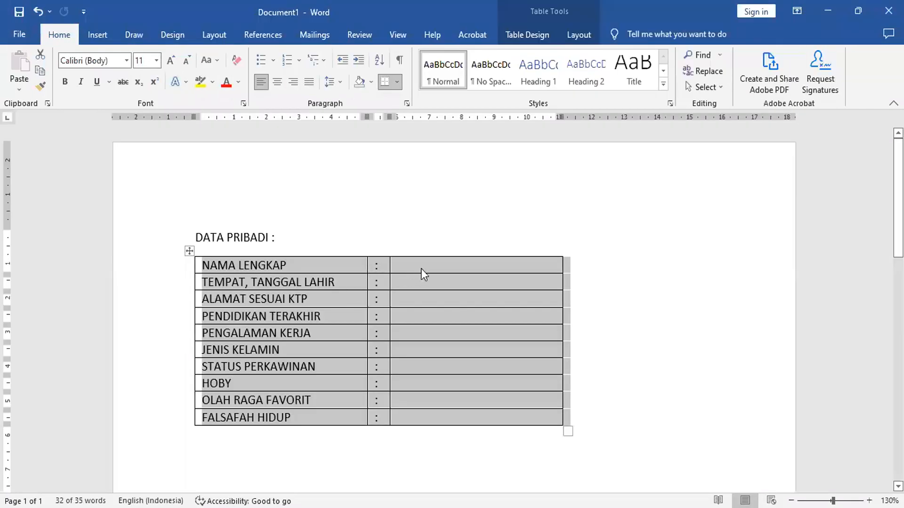
# - In the Word form, use Sheet2$ of DATEXC from D:\WORD UNTUK PEMULA as the existing mail merge recipient list
pyautogui.click(421, 268)
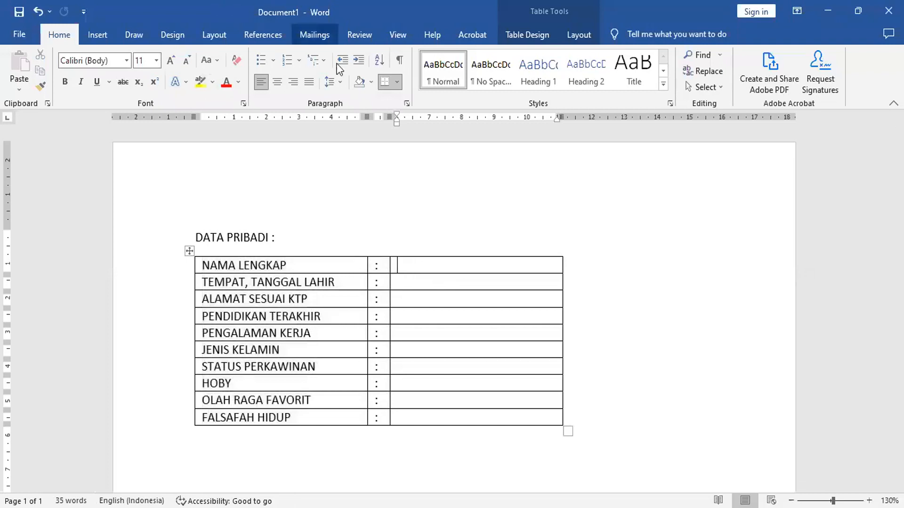
pyautogui.click(321, 37)
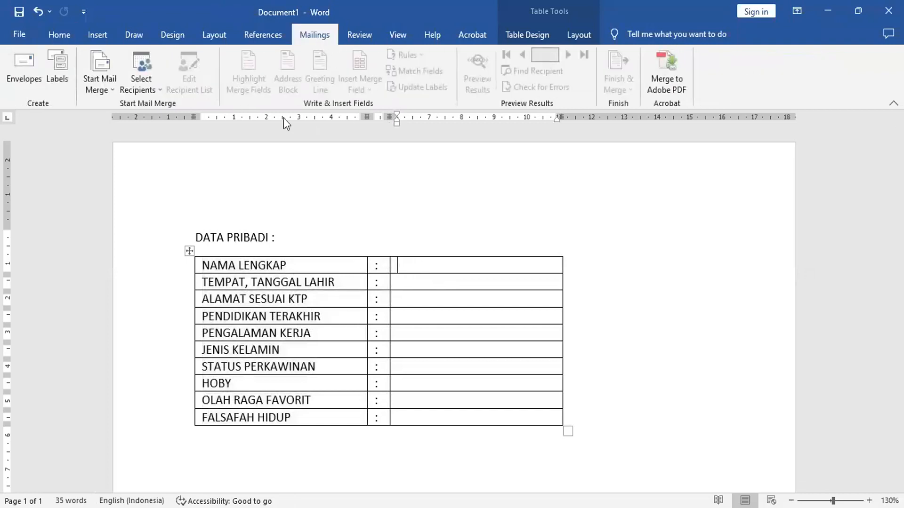
pyautogui.click(146, 80)
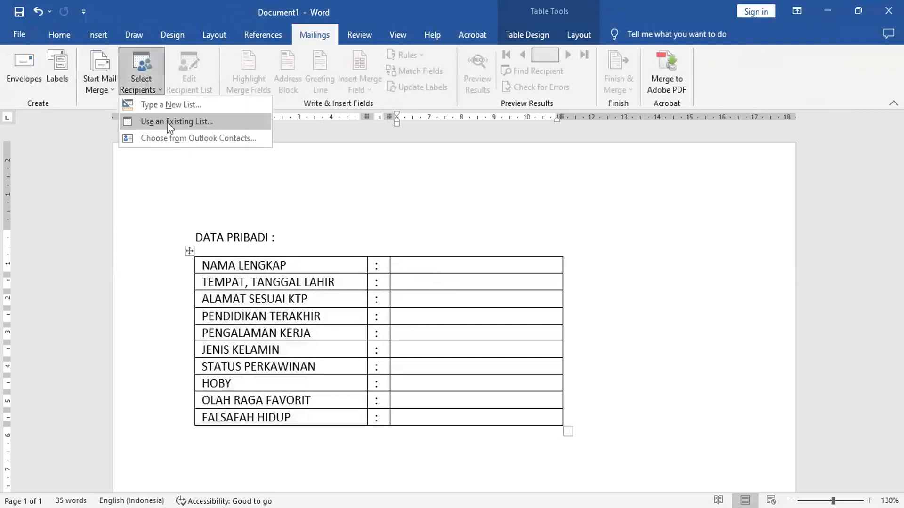
pyautogui.click(215, 120)
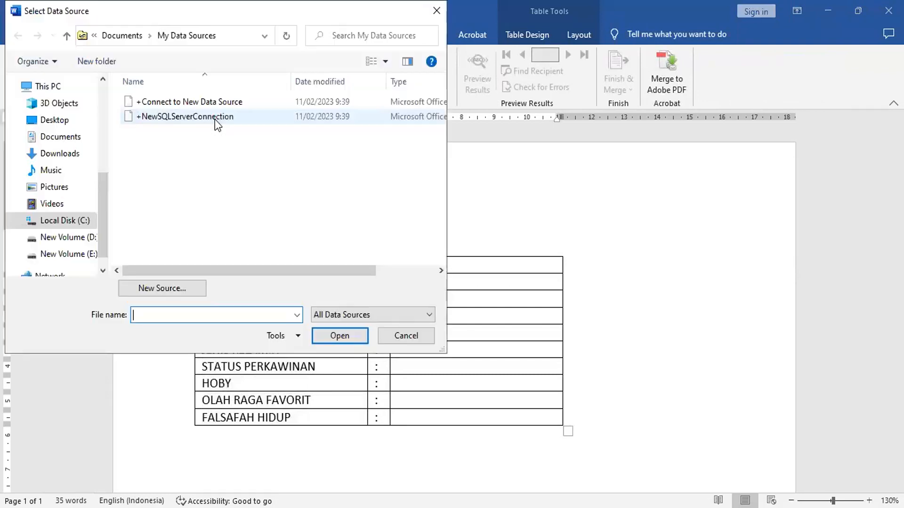
pyautogui.click(89, 239)
pyautogui.scroll(-15, 153, 226)
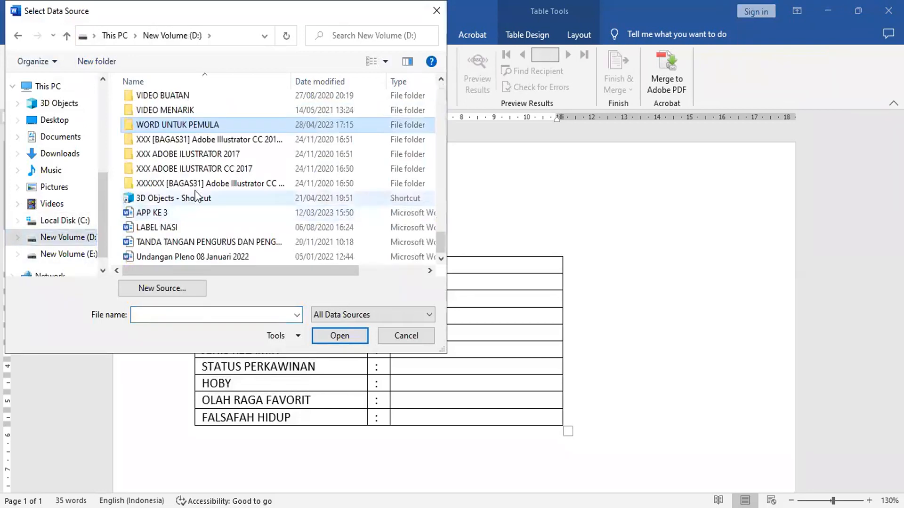
pyautogui.doubleClick(221, 122)
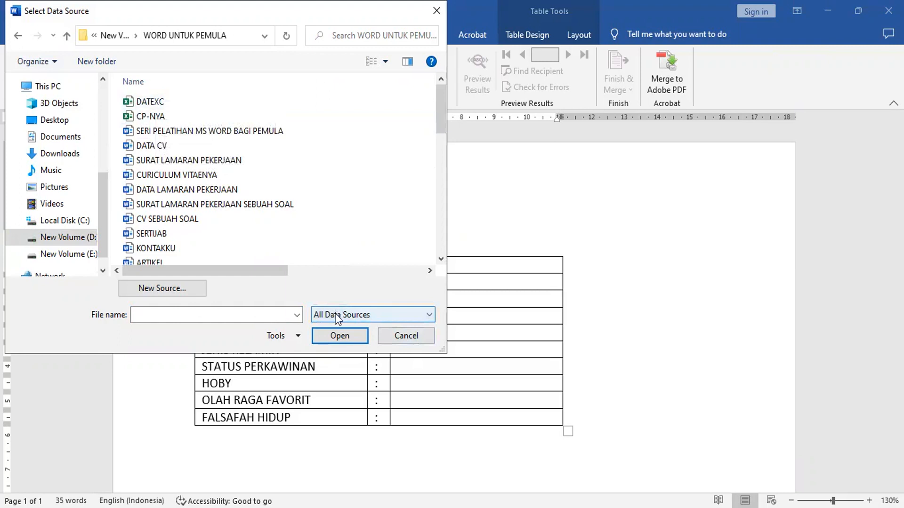
pyautogui.click(418, 316)
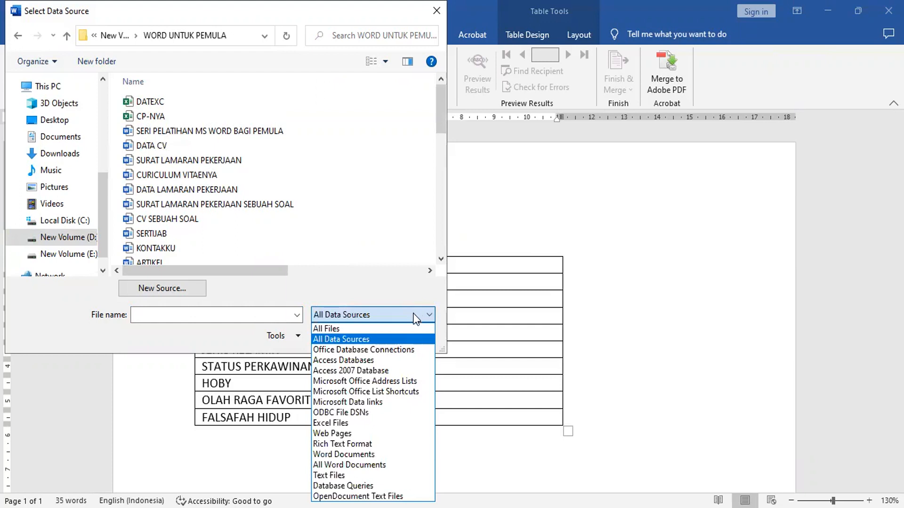
pyautogui.click(416, 318)
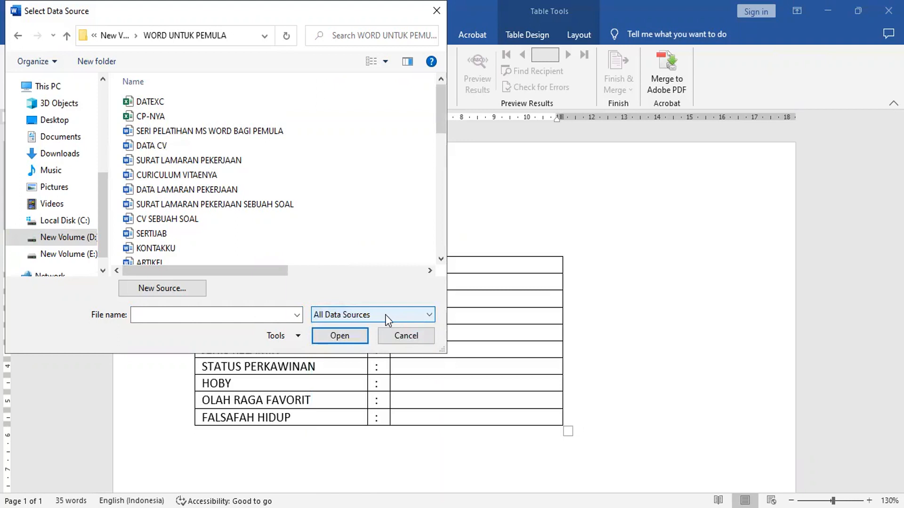
pyautogui.doubleClick(152, 110)
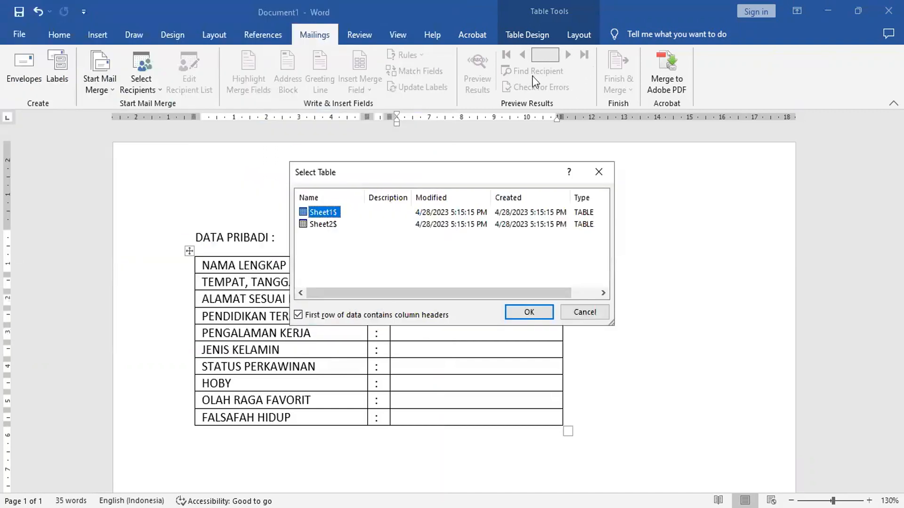
pyautogui.click(322, 224)
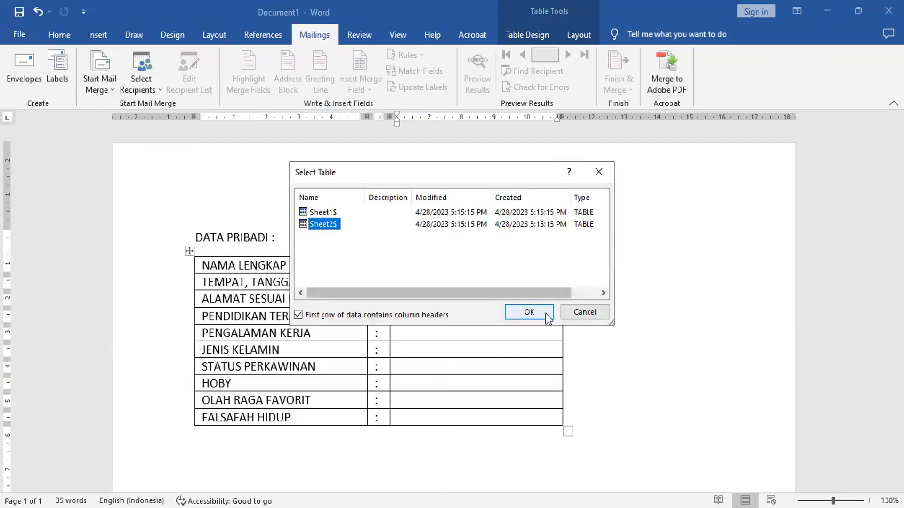
pyautogui.click(528, 313)
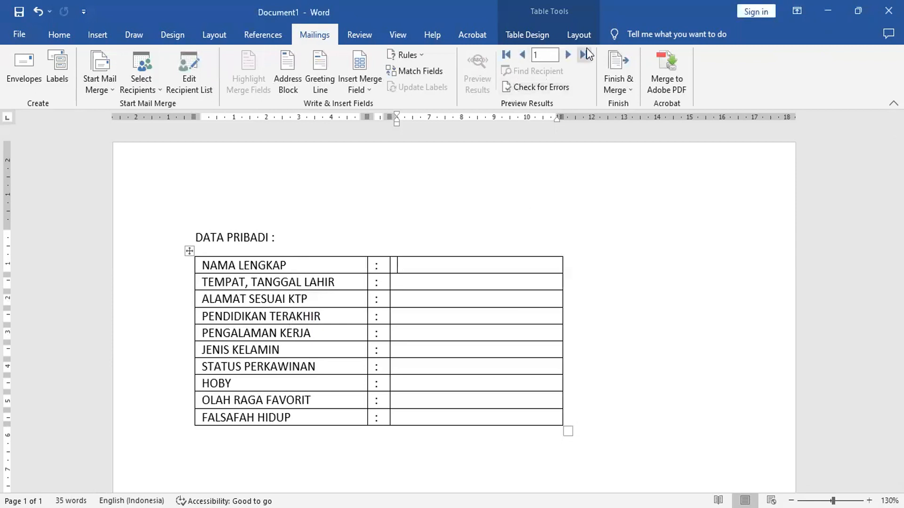
# - Insert the merge fields NAMA_LENGKAP1 and TEMPAT_TANGGAL_LAHIR in the value cells of the name and birth rows
pyautogui.click(369, 86)
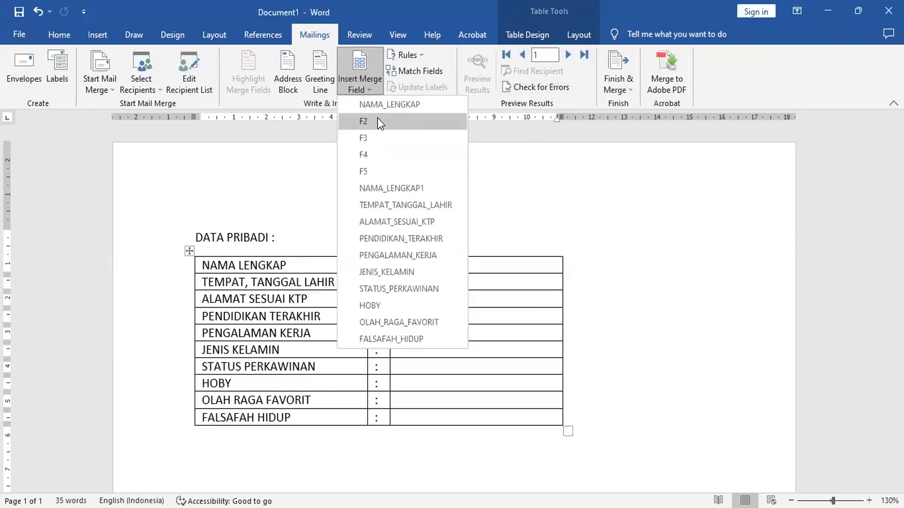
pyautogui.click(405, 191)
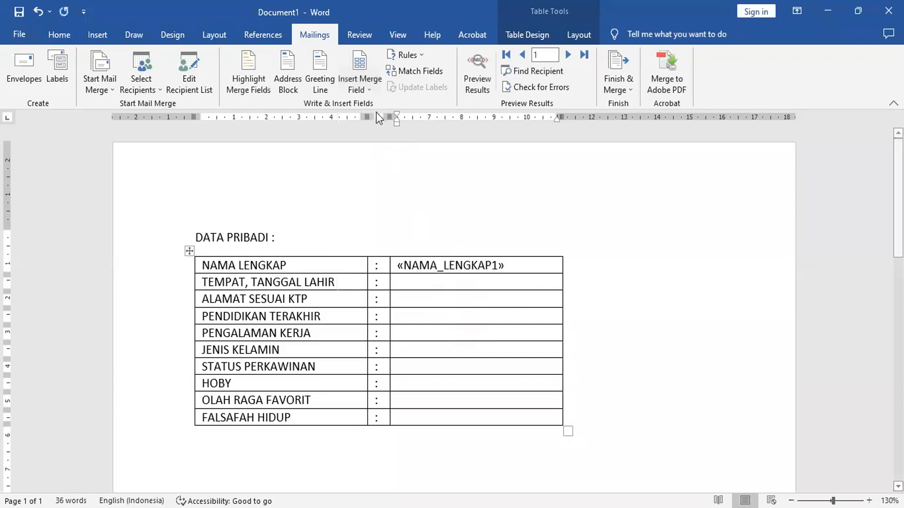
pyautogui.click(368, 88)
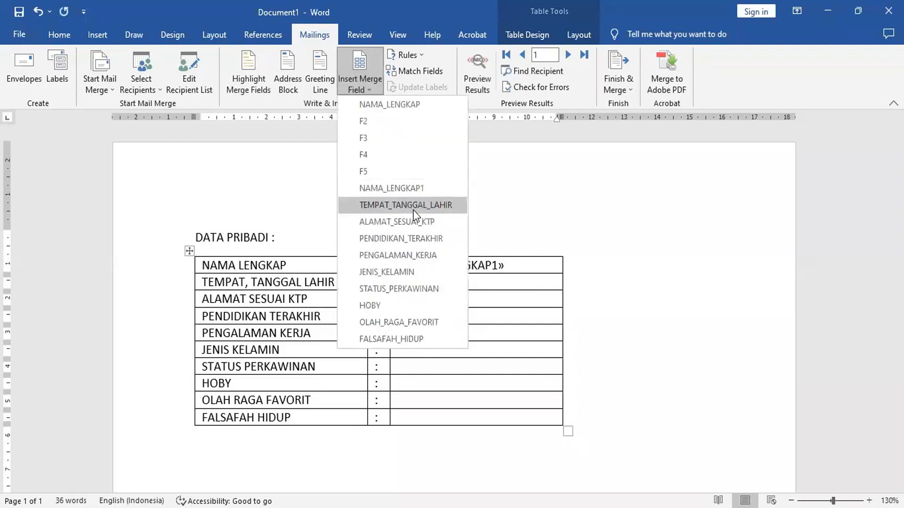
pyautogui.click(415, 207)
# - Insert the ALAMAT_SESUAI_KTP and PENDIDIKAN_TERAKHIR merge fields in the value cells of their matching rows
pyautogui.click(468, 303)
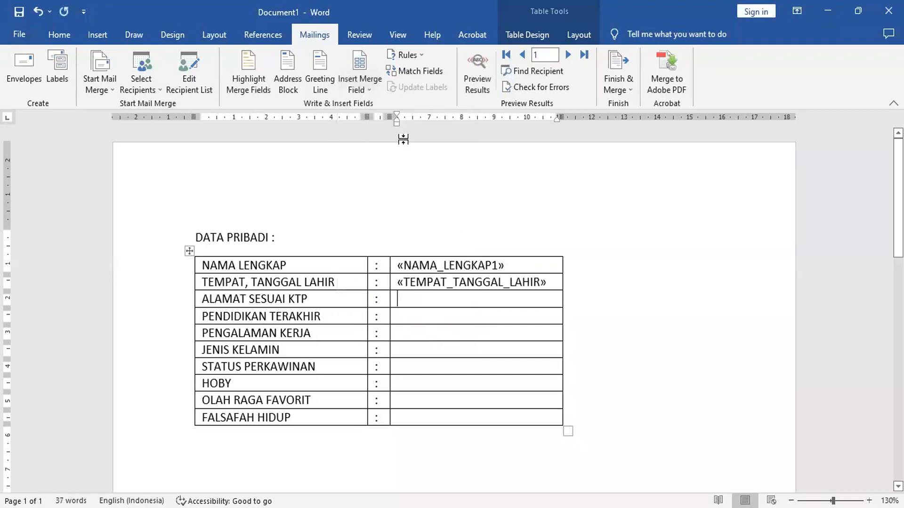
pyautogui.click(371, 89)
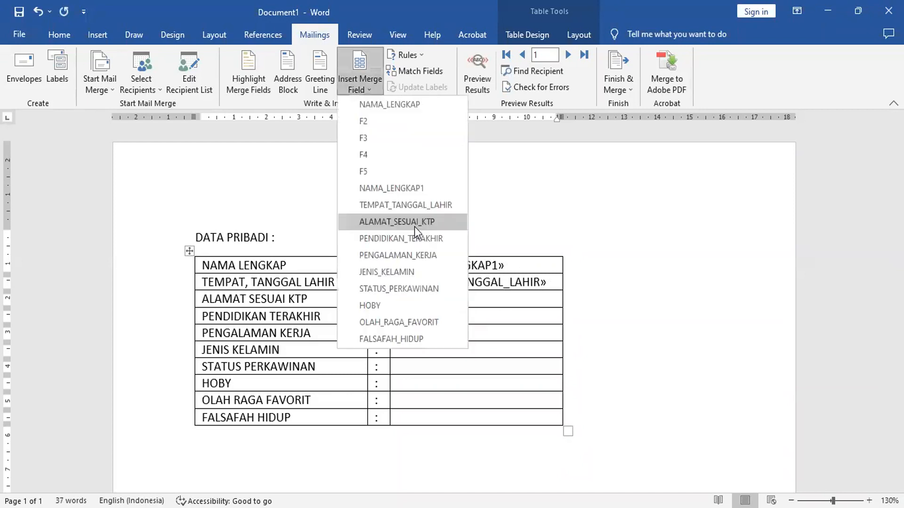
pyautogui.click(414, 227)
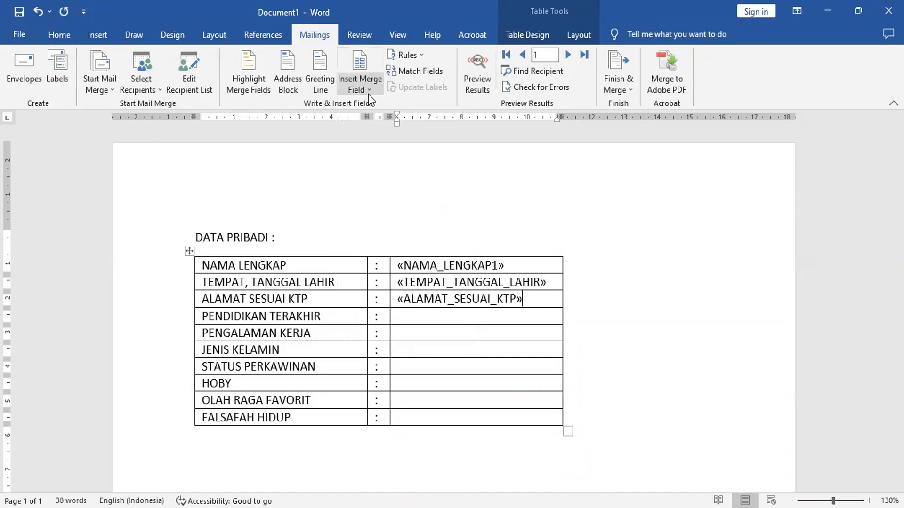
pyautogui.click(448, 317)
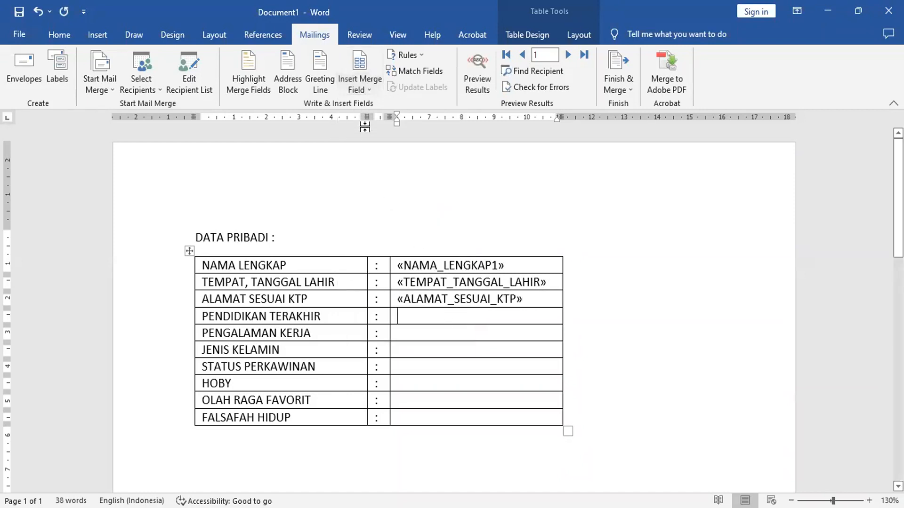
pyautogui.click(368, 86)
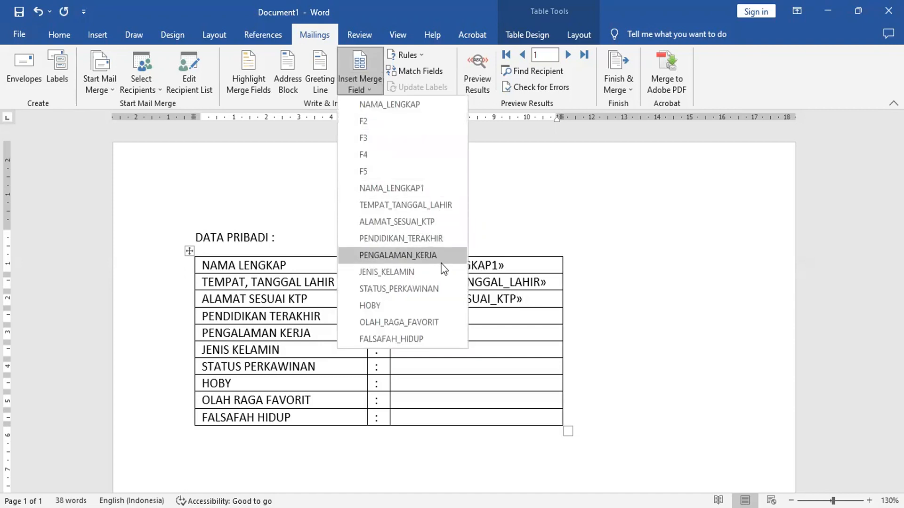
pyautogui.click(433, 238)
# - Insert the PENGALAMAN_KERJA and JENIS_KELAMIN merge fields in the value cells of their matching rows
pyautogui.click(439, 330)
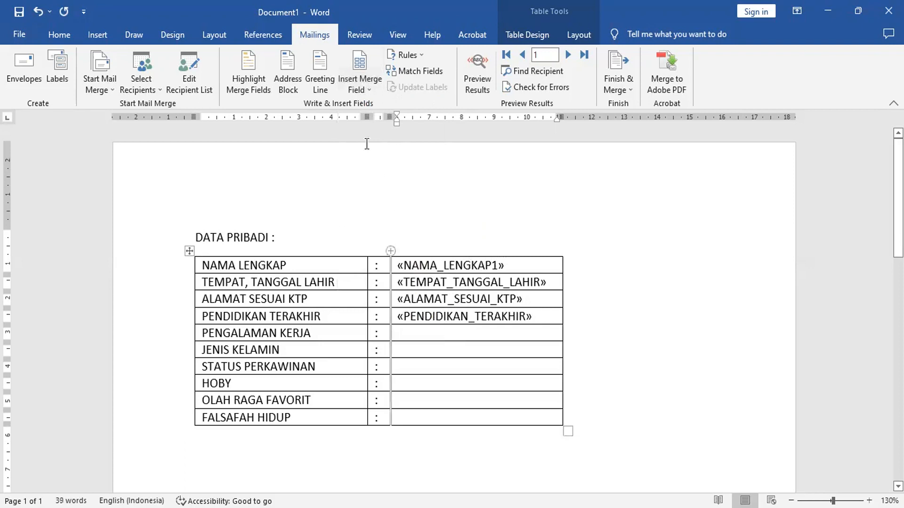
pyautogui.click(369, 84)
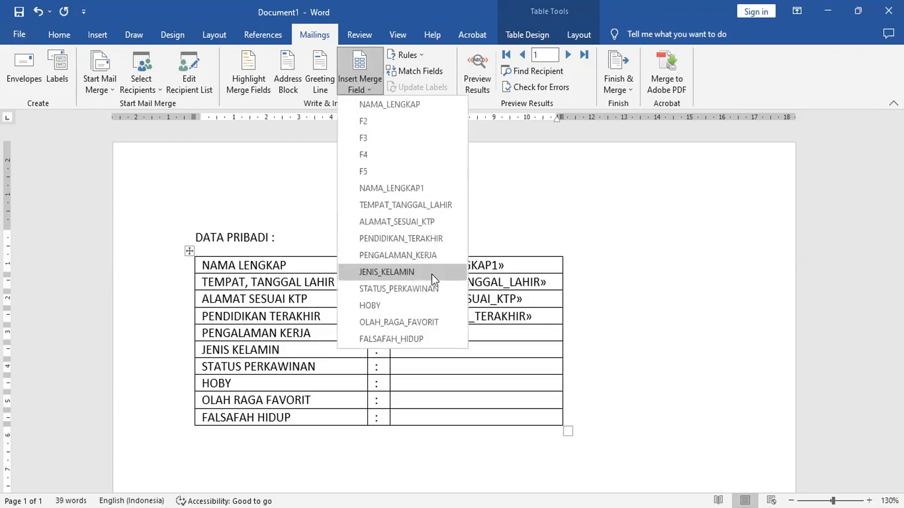
pyautogui.click(419, 259)
pyautogui.click(434, 348)
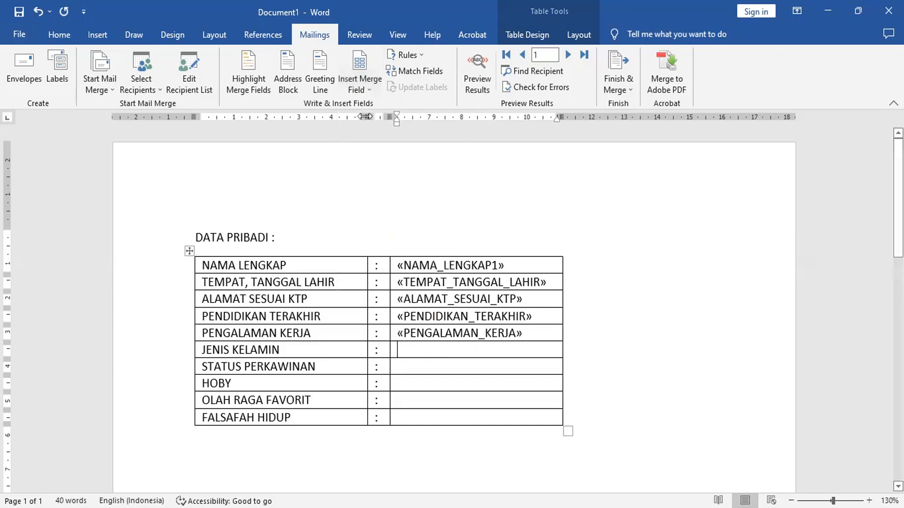
pyautogui.click(362, 90)
pyautogui.click(414, 272)
# - Insert the STATUS_PERKAWINAN merge field in the value cell of the STATUS PERKAWINAN row
pyautogui.press('Down')
pyautogui.click(365, 88)
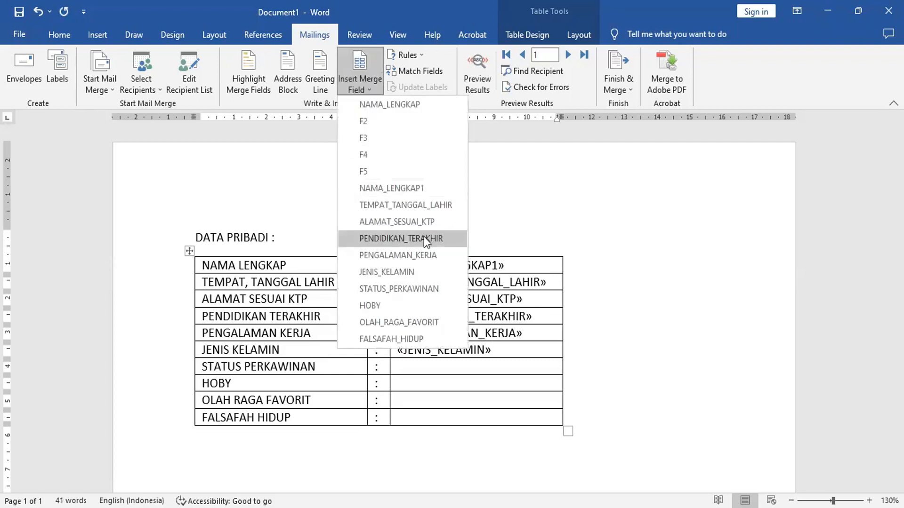
pyautogui.click(423, 288)
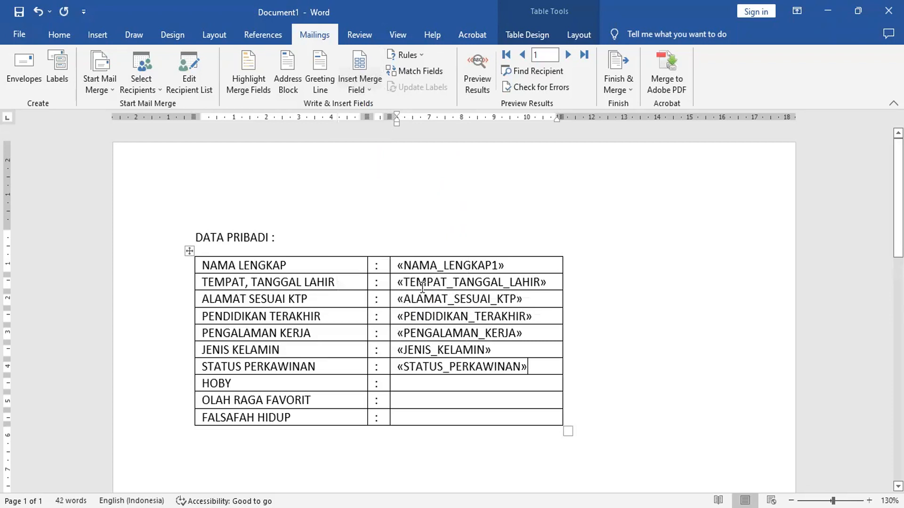
pyautogui.click(432, 383)
pyautogui.click(368, 70)
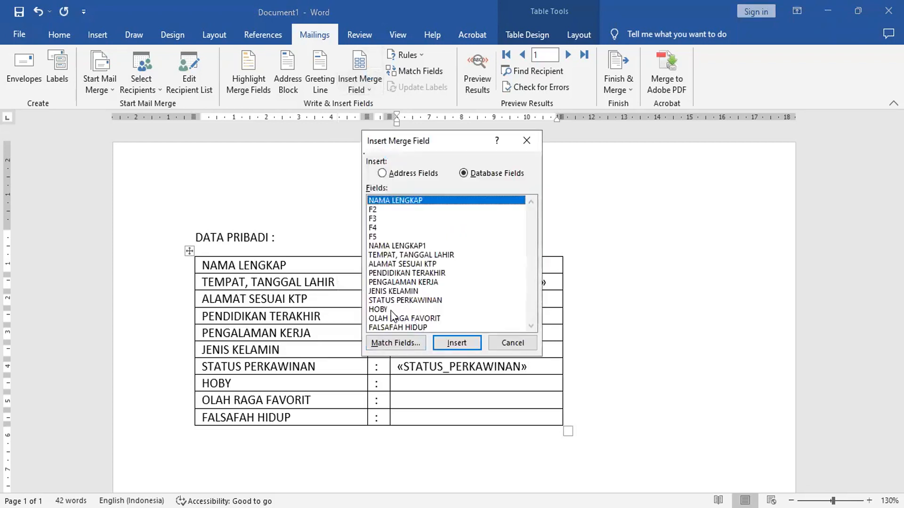
pyautogui.click(386, 310)
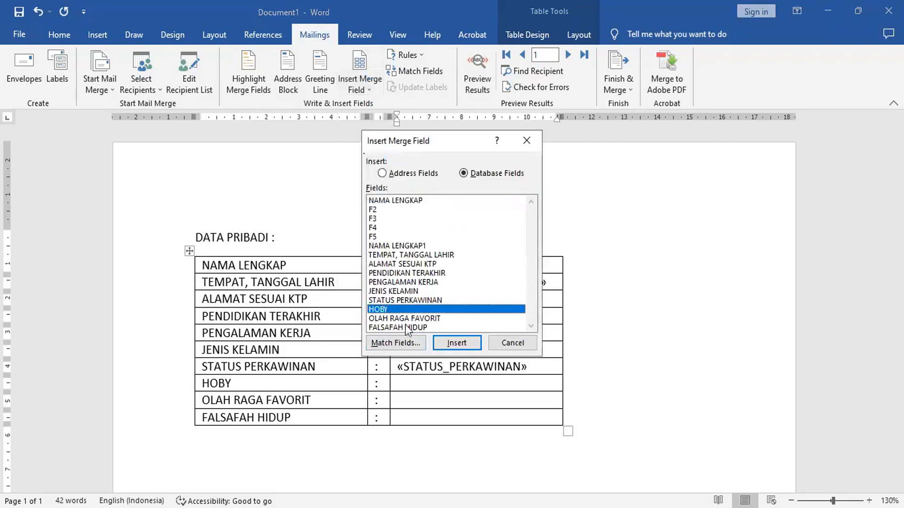
pyautogui.click(461, 344)
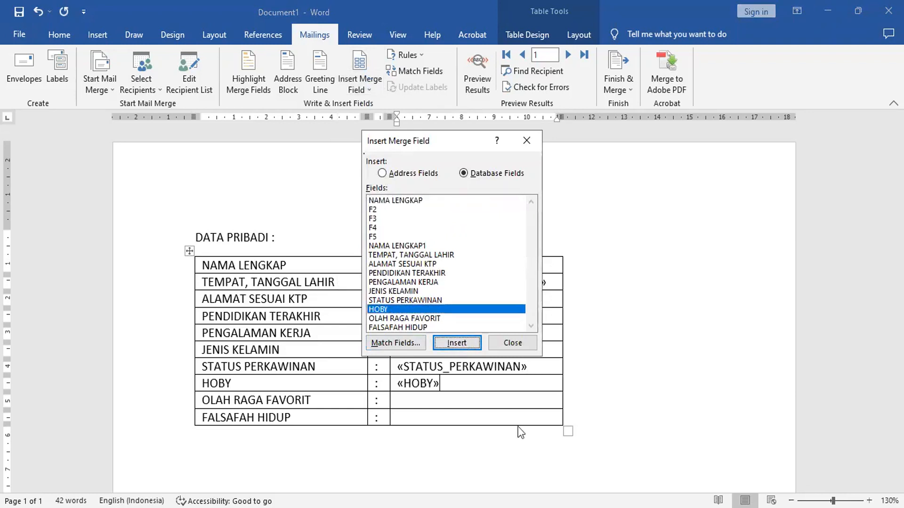
pyautogui.press('Tab')
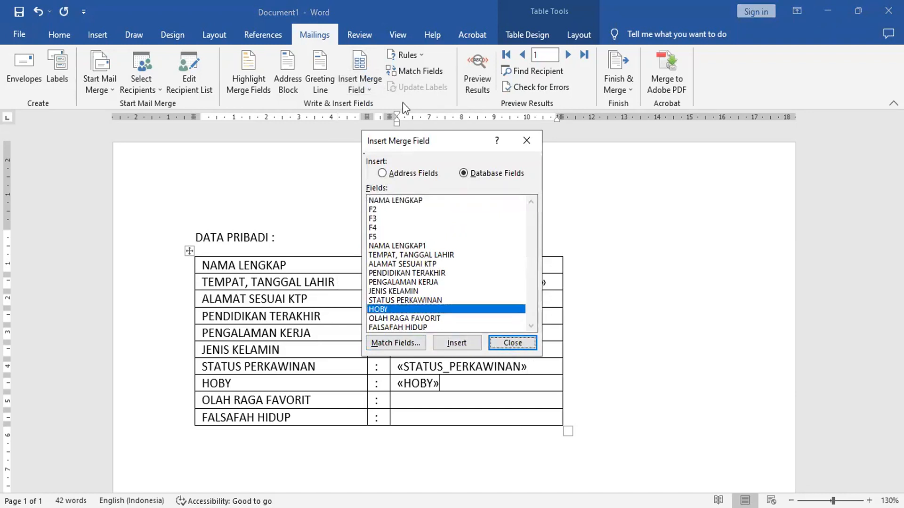
pyautogui.click(429, 319)
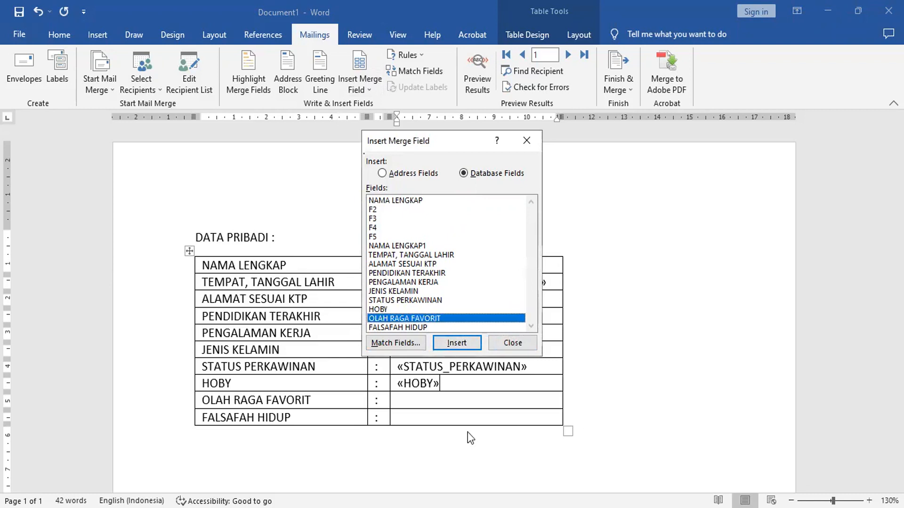
pyautogui.click(480, 346)
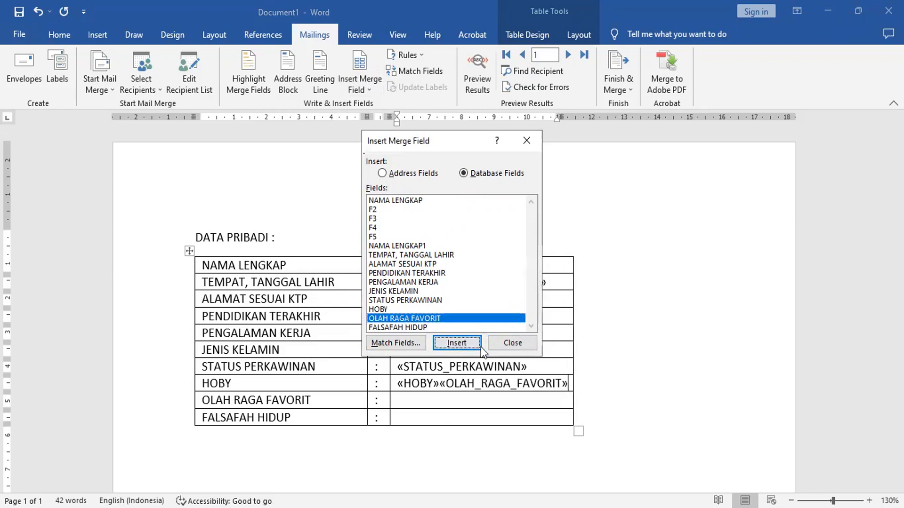
pyautogui.click(516, 342)
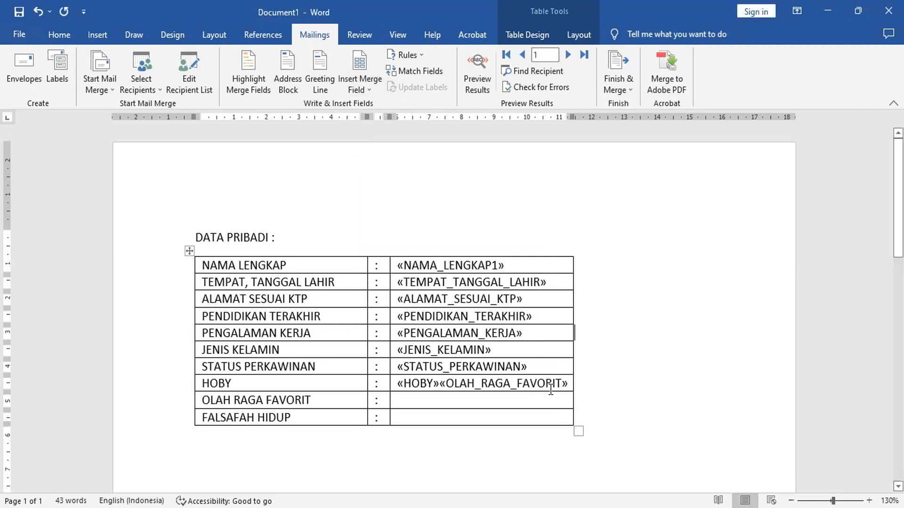
pyautogui.click(392, 385)
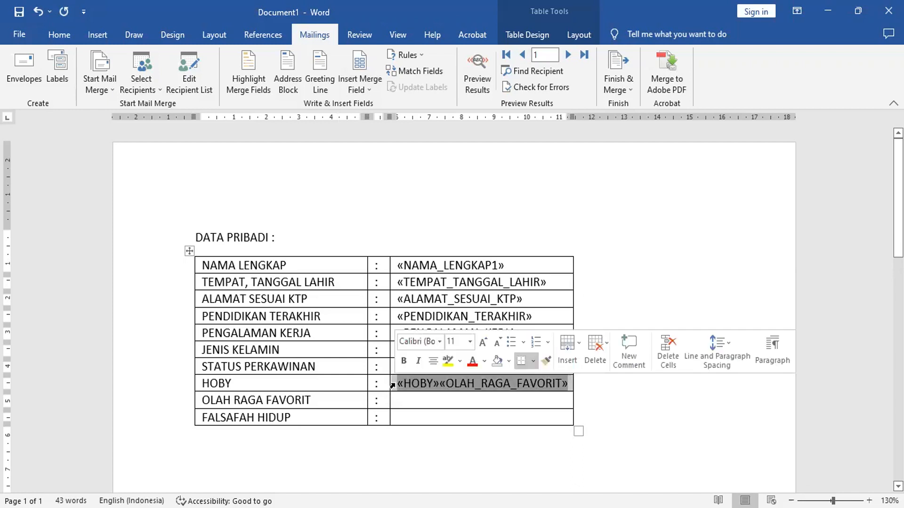
pyautogui.press('Delete')
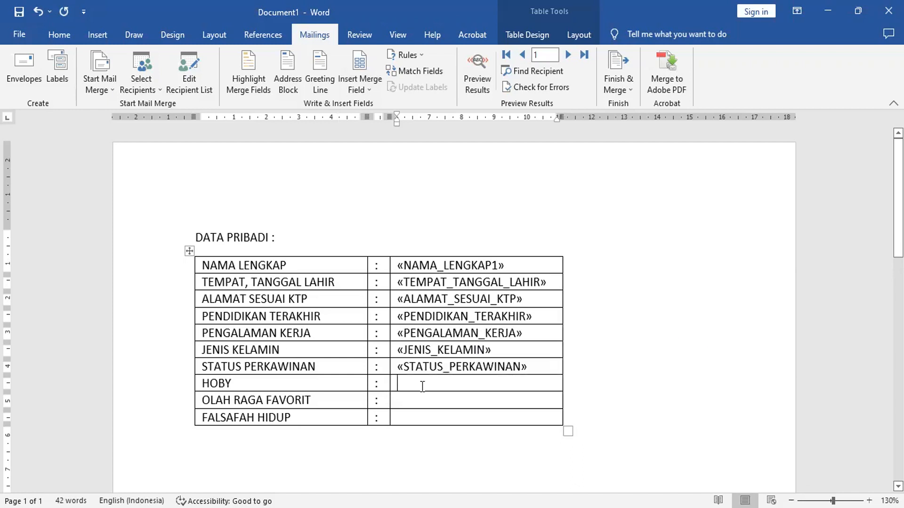
# - Insert the HOBY and OLAH_RAGA_FAVORIT merge fields in the value cells of their matching rows
pyautogui.click(360, 89)
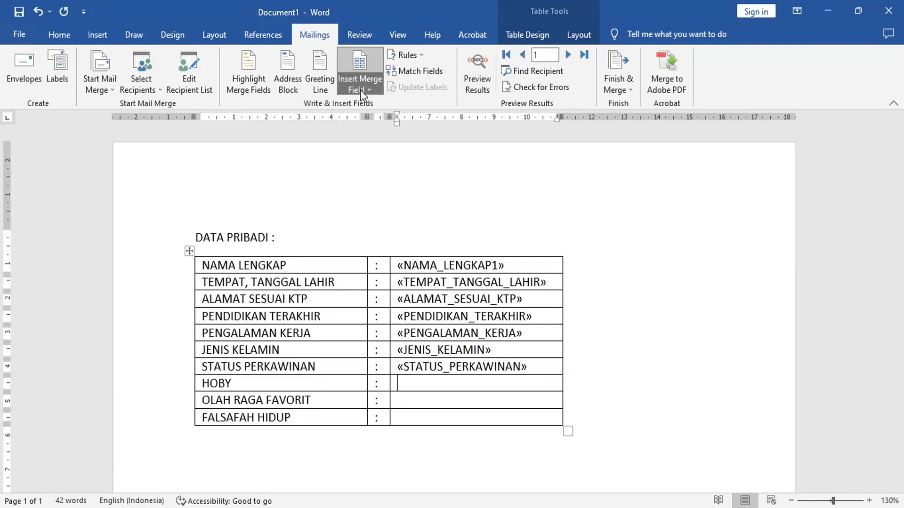
pyautogui.click(391, 305)
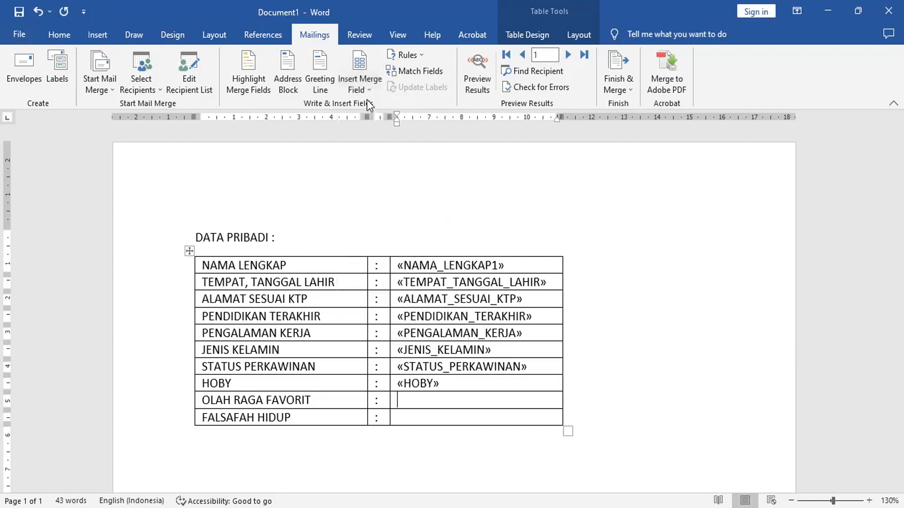
pyautogui.click(360, 89)
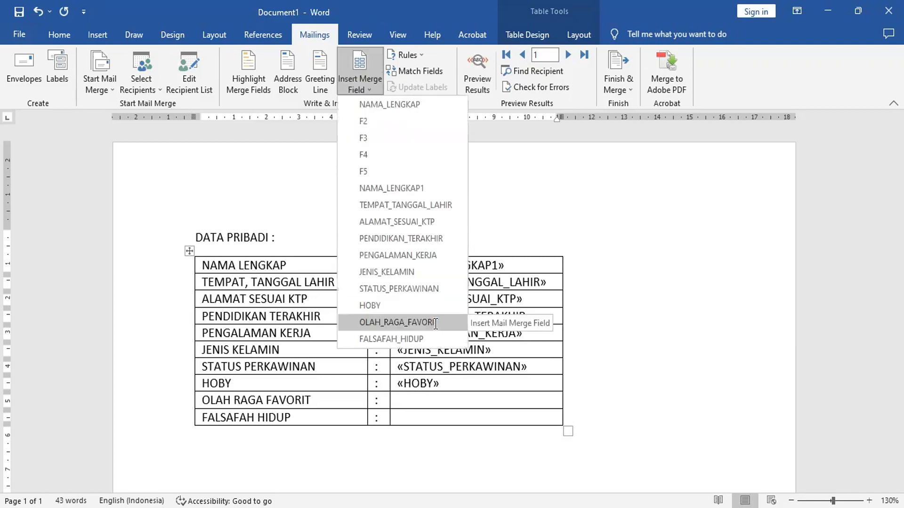
pyautogui.click(436, 325)
# - Insert the FALSAFAH_HIDUP merge field in the value cell of the FALSAFAH HIDUP row
pyautogui.click(417, 417)
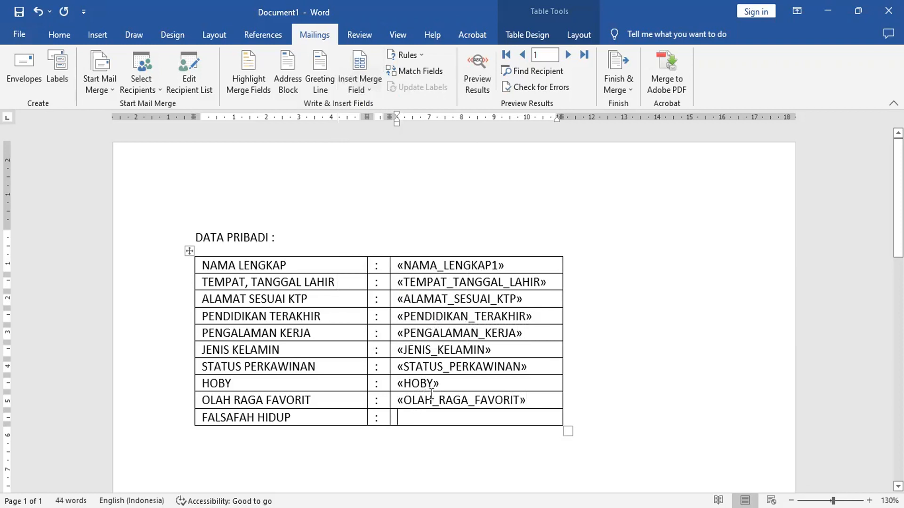
pyautogui.click(361, 84)
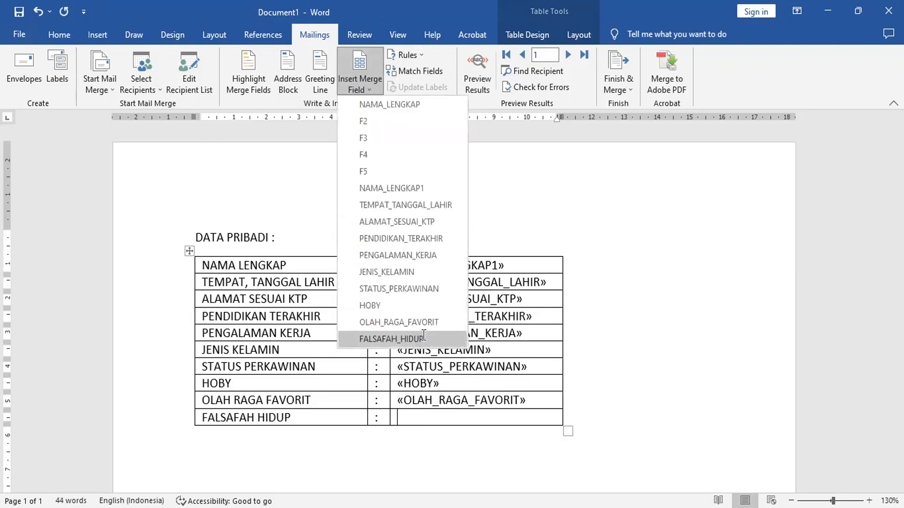
pyautogui.click(423, 335)
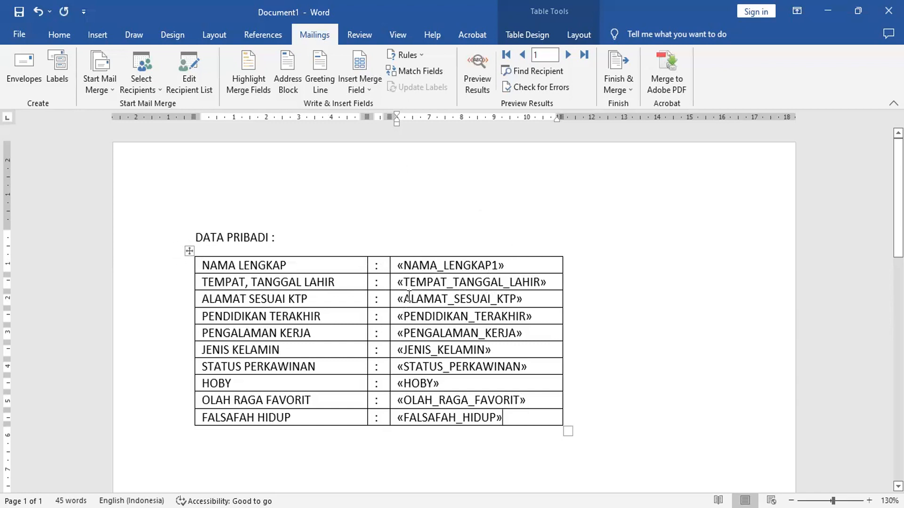
# - Remove all borders from the whole DATA PRIBADI table
pyautogui.click(190, 251)
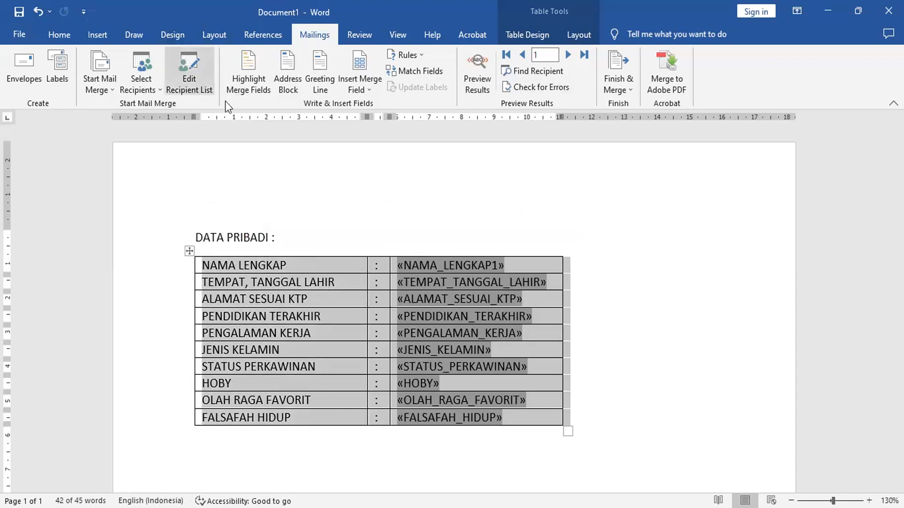
pyautogui.click(68, 36)
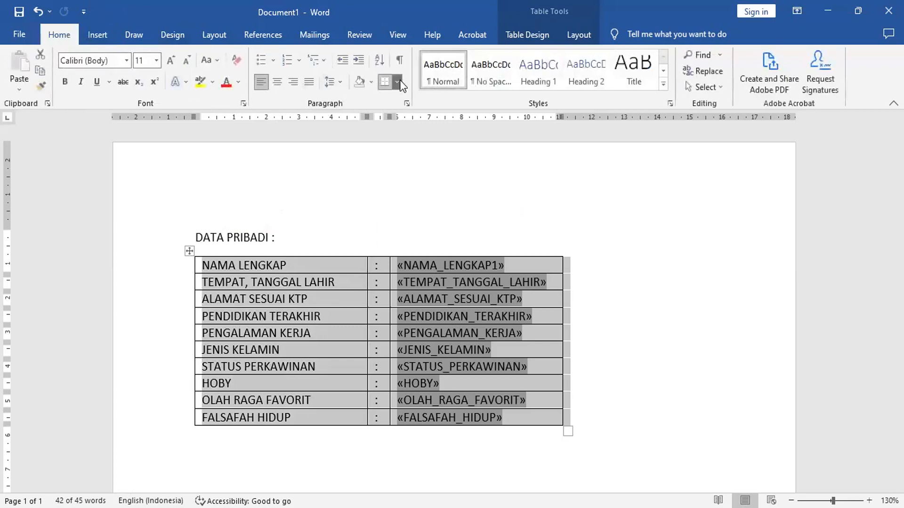
pyautogui.click(400, 80)
pyautogui.click(408, 166)
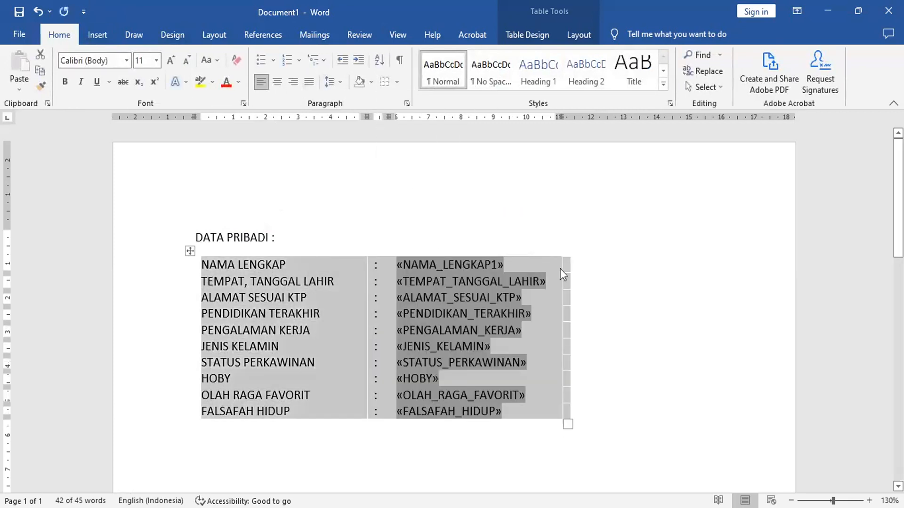
pyautogui.click(586, 287)
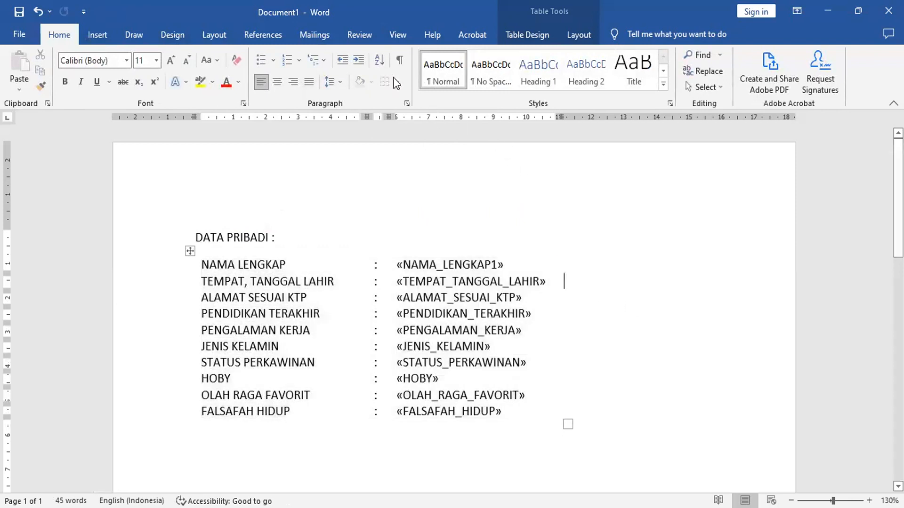
# - Preview the mail merge results in the form and browse forward from record 1 to record 8
pyautogui.click(311, 35)
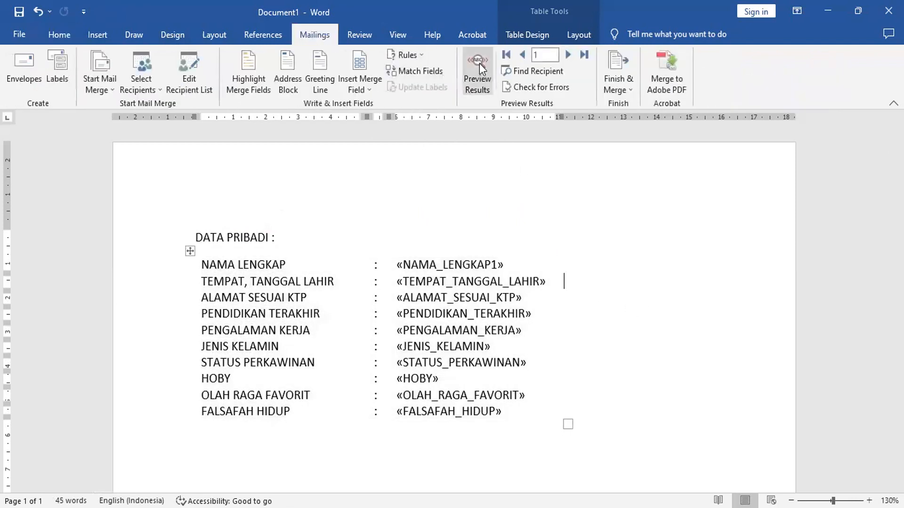
pyautogui.click(479, 63)
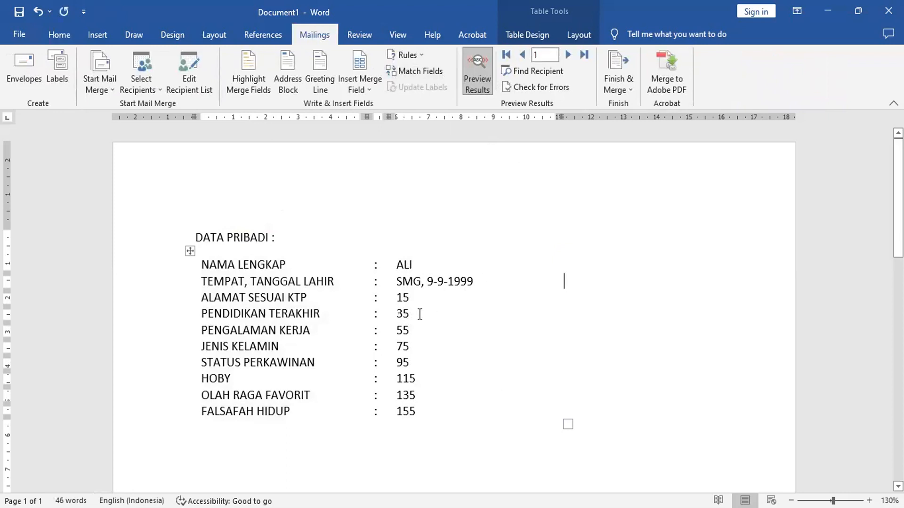
pyautogui.click(568, 54)
pyautogui.click(568, 55)
pyautogui.click(569, 55)
pyautogui.click(569, 55)
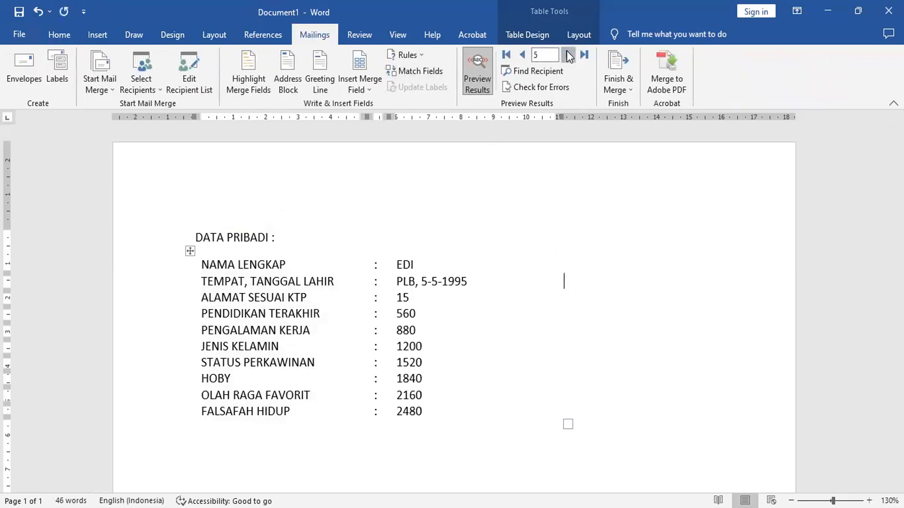
pyautogui.click(569, 55)
pyautogui.click(569, 55)
pyautogui.click(569, 55)
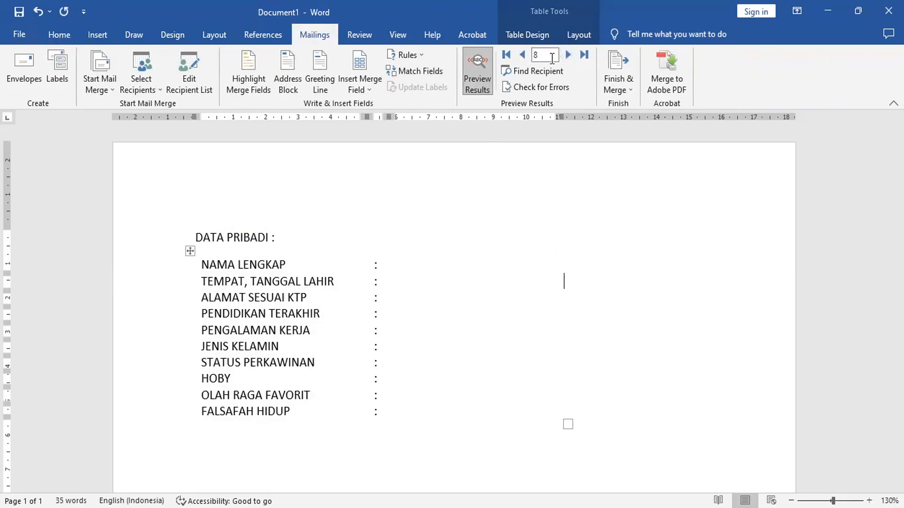
# - Browse the previewed records back to record 1
pyautogui.click(524, 59)
pyautogui.click(523, 58)
pyautogui.click(523, 58)
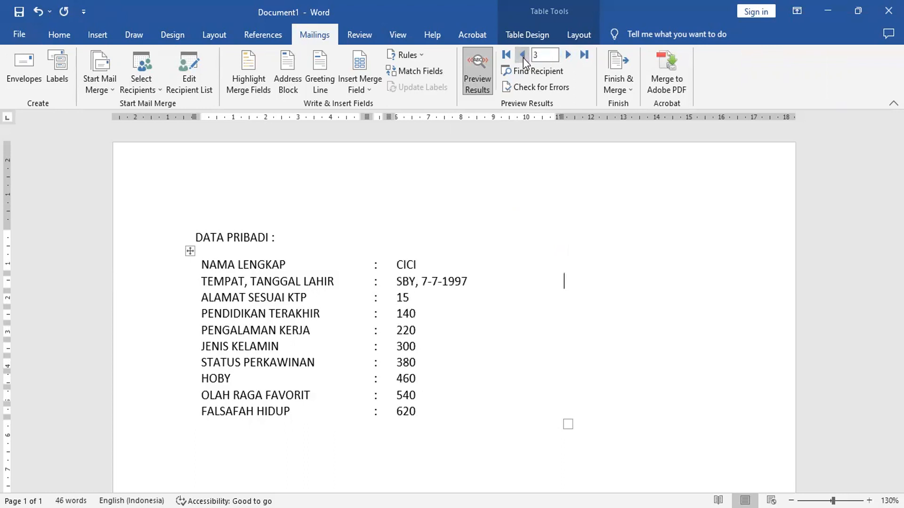
pyautogui.click(524, 58)
pyautogui.click(523, 58)
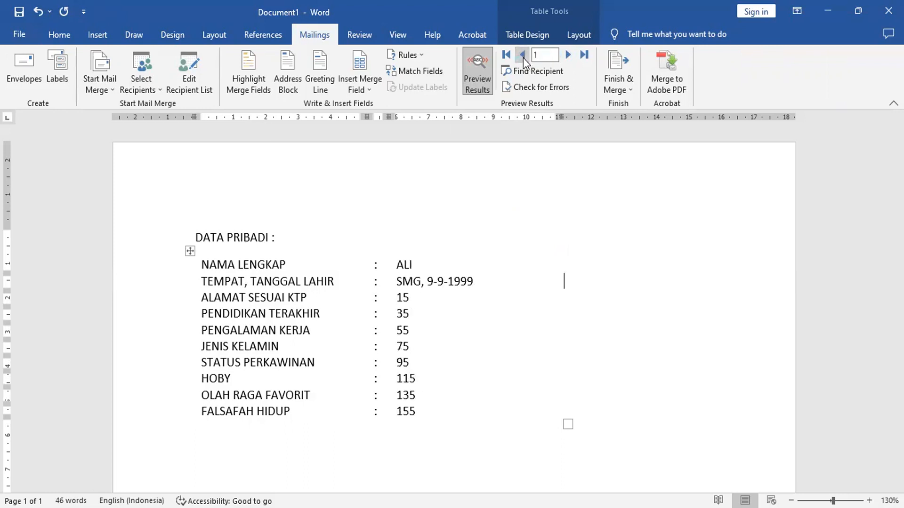
# - Step forward through the previewed records again, up to record 9, checking the filled-in form for each
pyautogui.click(568, 56)
pyautogui.click(568, 56)
pyautogui.click(569, 55)
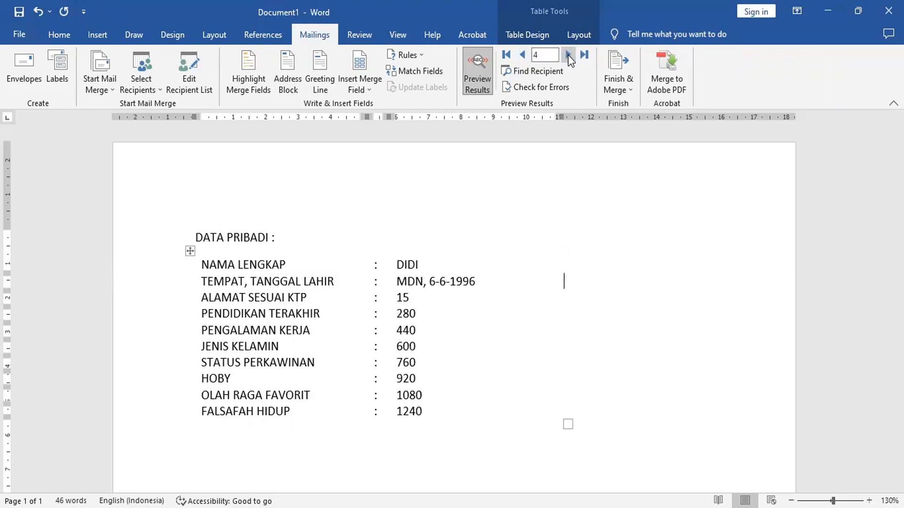
pyautogui.click(567, 55)
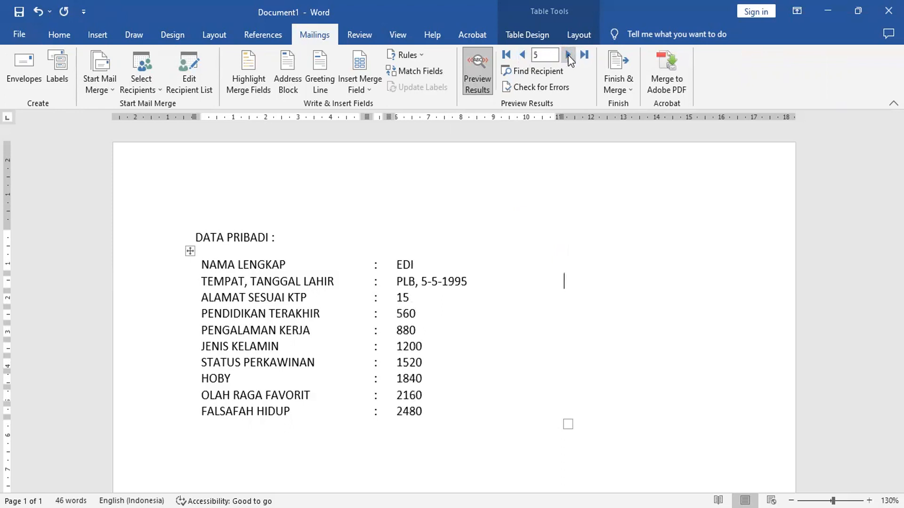
pyautogui.click(569, 55)
pyautogui.click(569, 54)
pyautogui.click(569, 54)
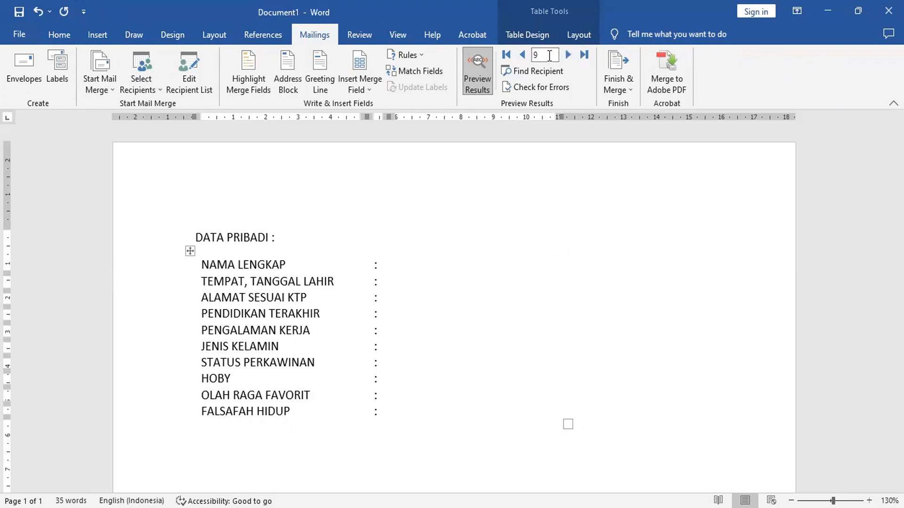
# - Return the merge preview to record 4
pyautogui.click(523, 57)
pyautogui.click(523, 58)
pyautogui.click(523, 57)
pyautogui.click(523, 57)
pyautogui.click(524, 58)
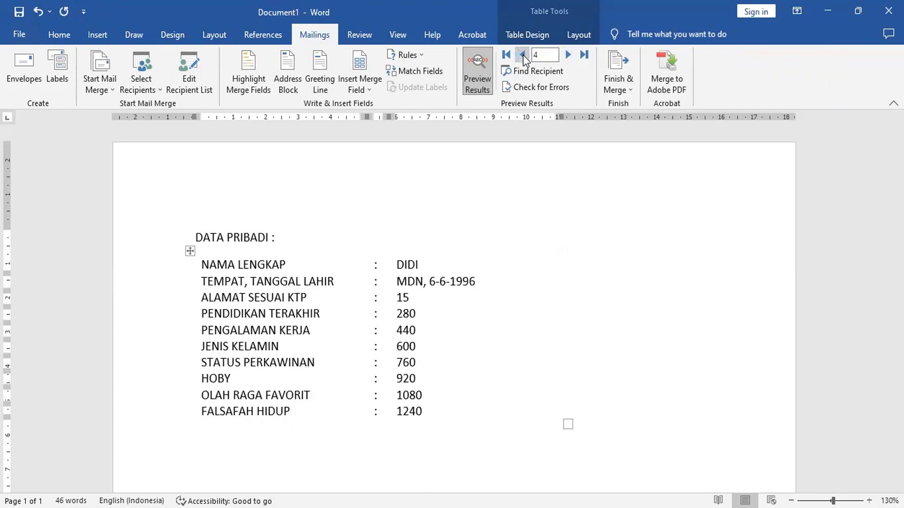